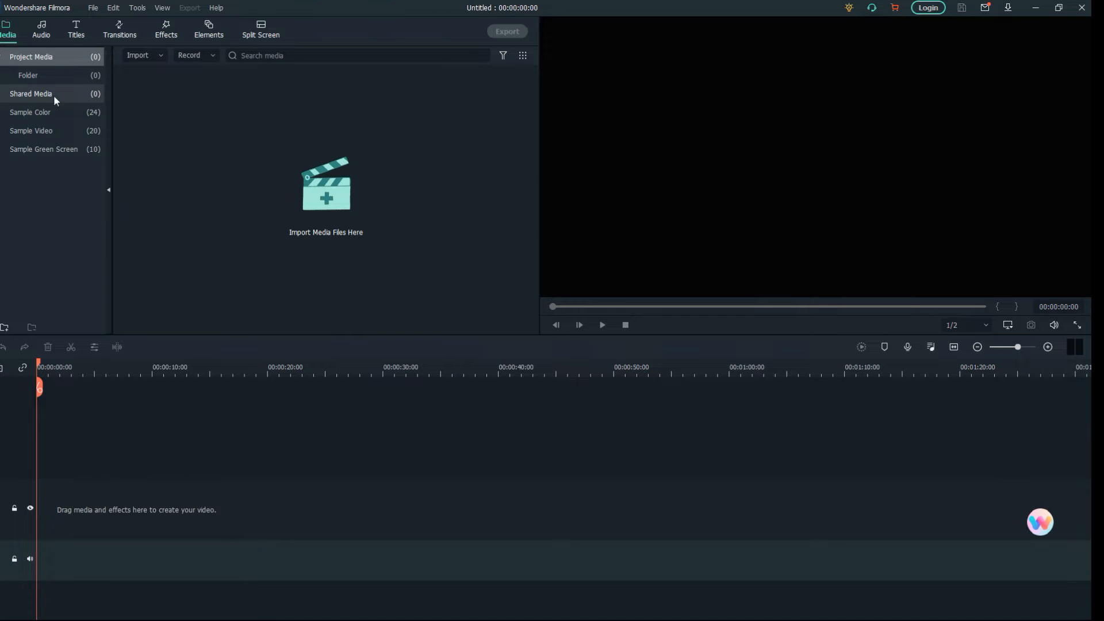
Add the Plating Food sample video to the video track at the start of the timeline.
{"action": "left_click", "coordinate": [27, 96]}
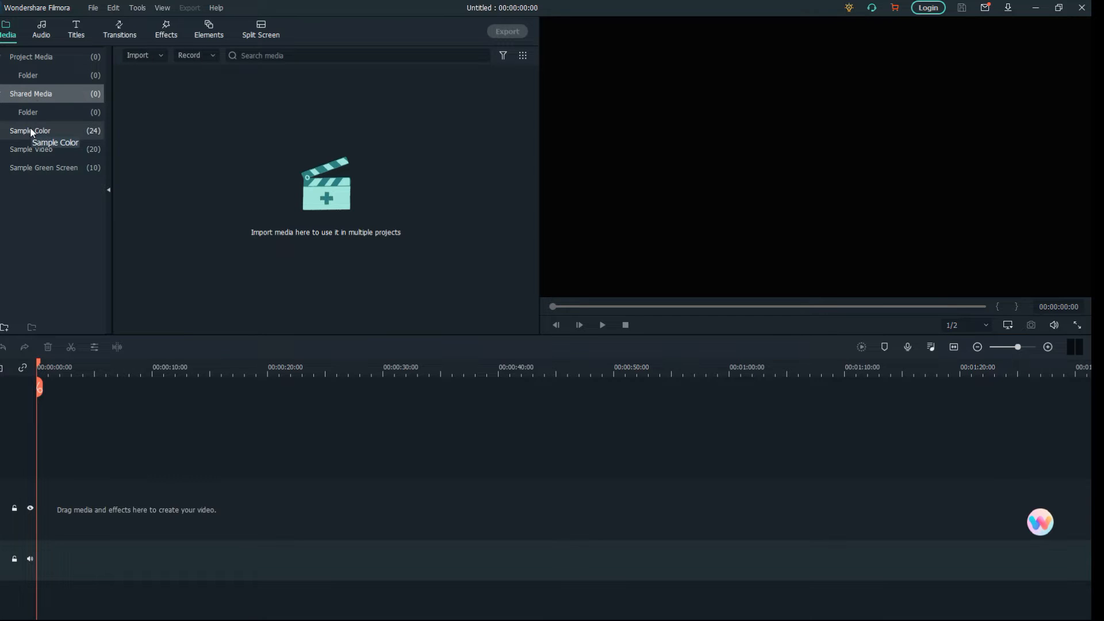
{"action": "left_click", "coordinate": [36, 147]}
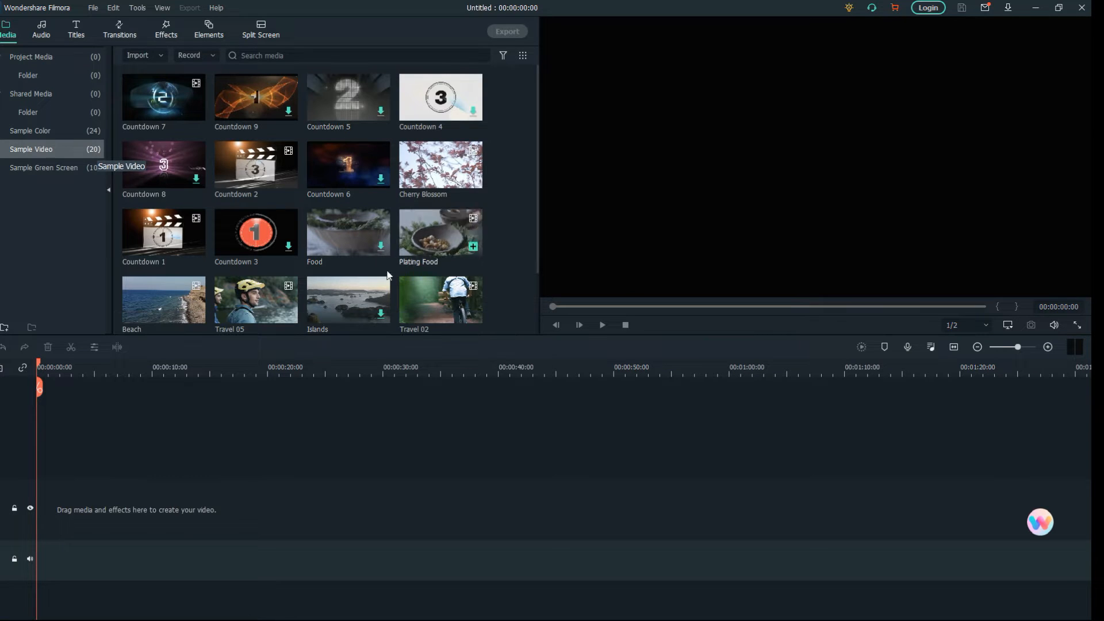
{"action": "mouse_move", "coordinate": [420, 230]}
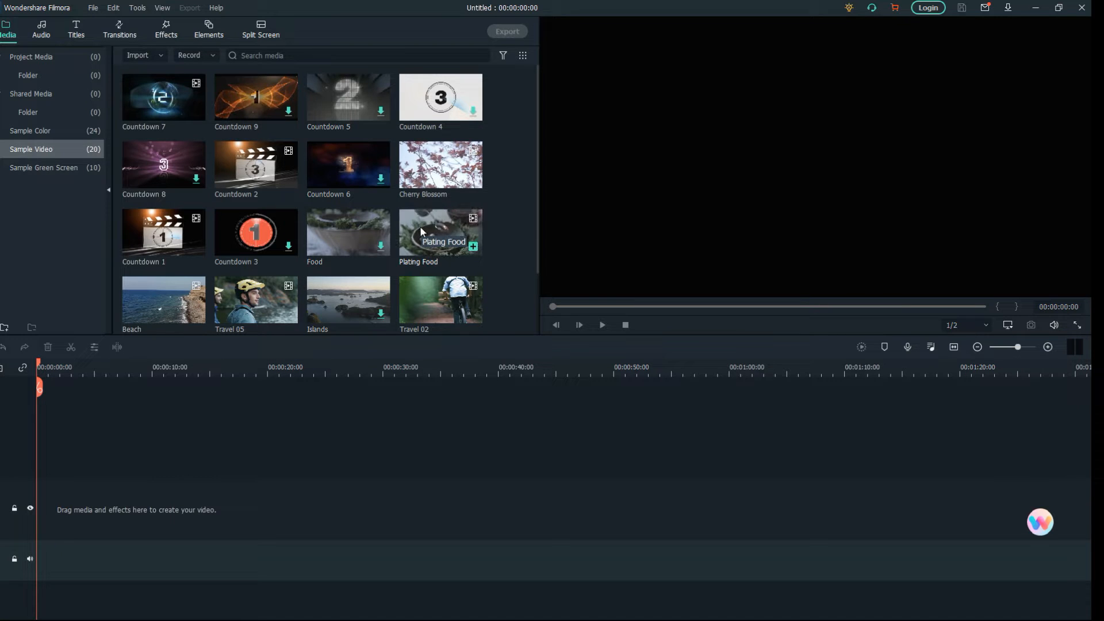
{"action": "left_click_drag", "start_coordinate": [457, 229], "coordinate": [57, 503]}
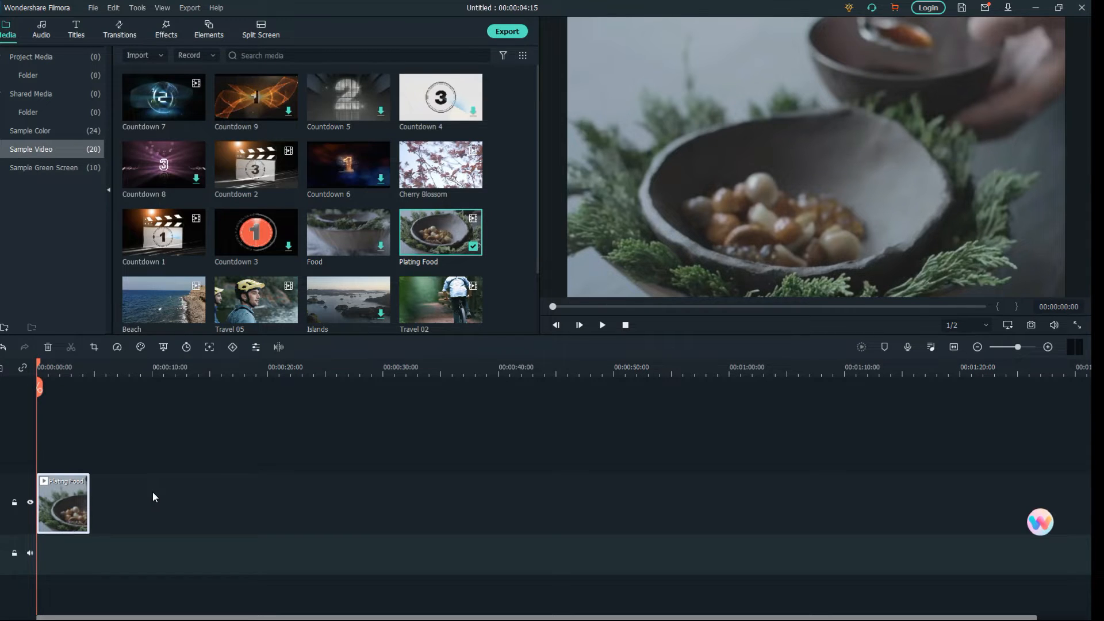
Examine the sample color and green screen media, and the audio library's categories such as Young & Bright, Sound Effect, Rock and Folk.
{"action": "left_click", "coordinate": [67, 130]}
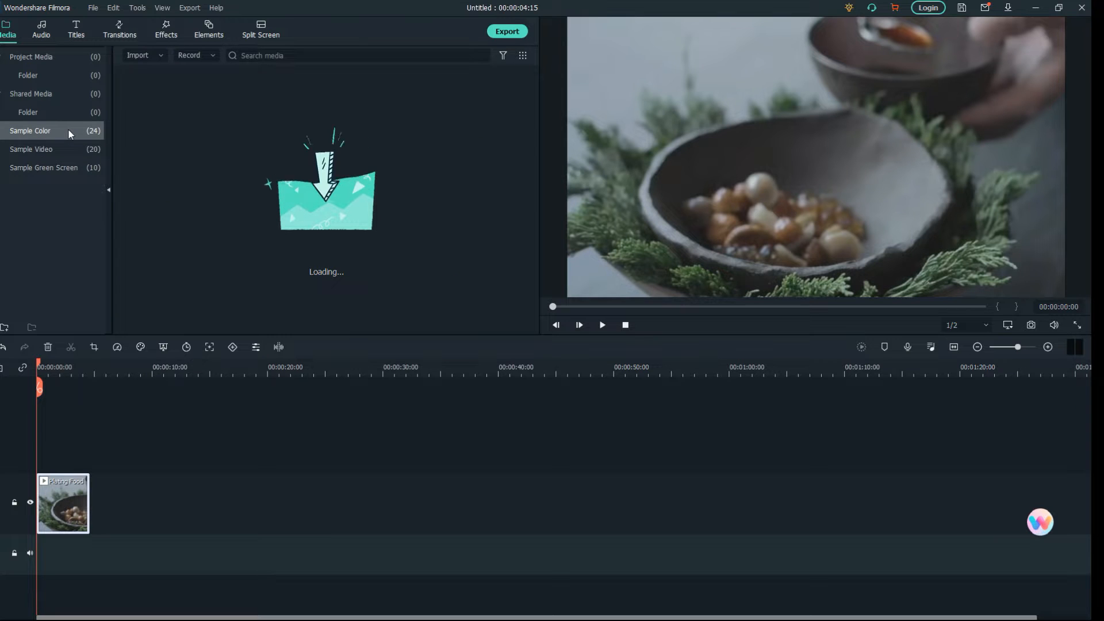
{"action": "left_click", "coordinate": [56, 169]}
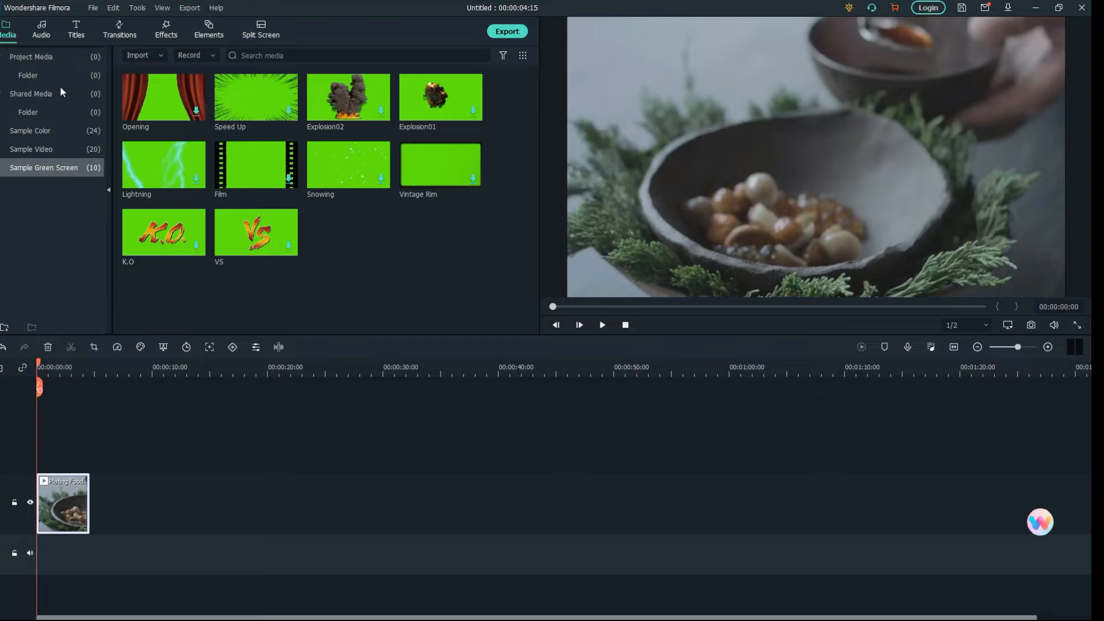
{"action": "left_click", "coordinate": [43, 30]}
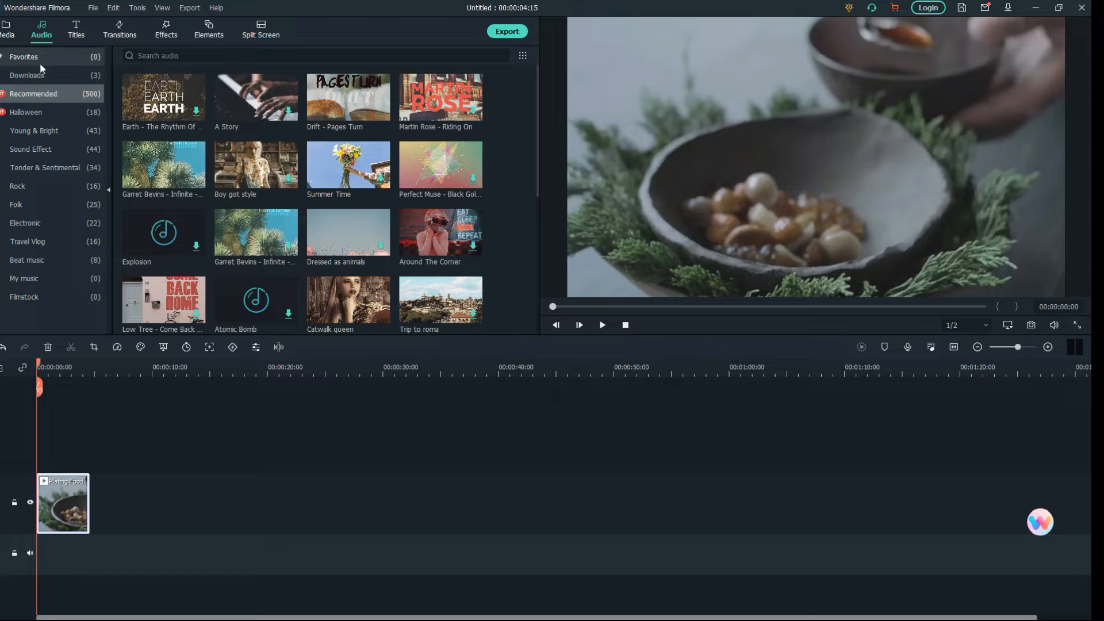
{"action": "left_click", "coordinate": [30, 133]}
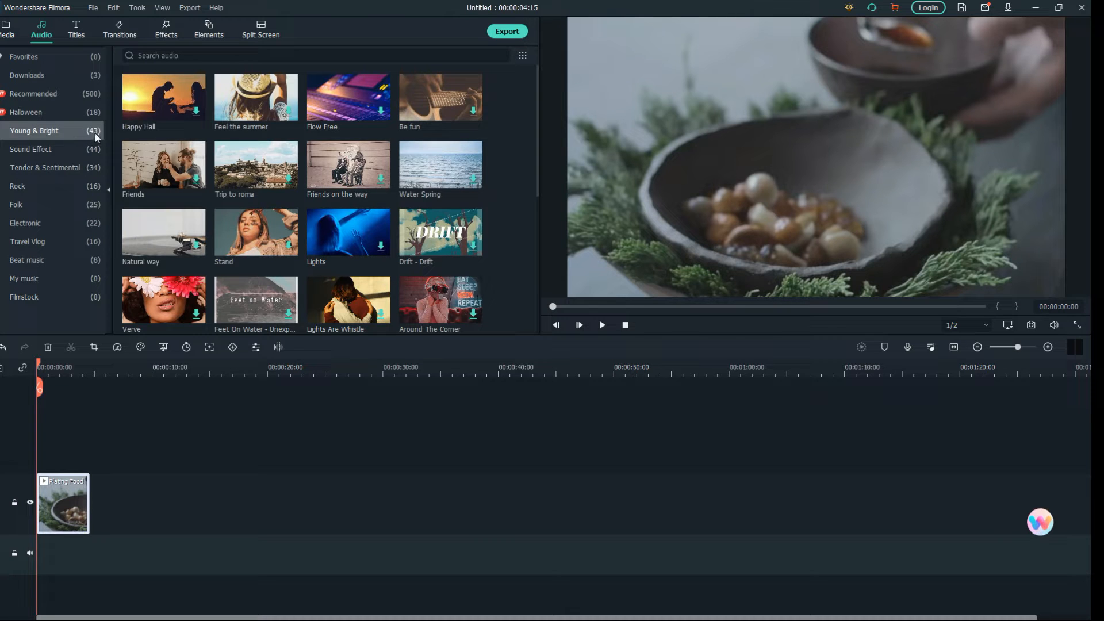
{"action": "left_click", "coordinate": [54, 149]}
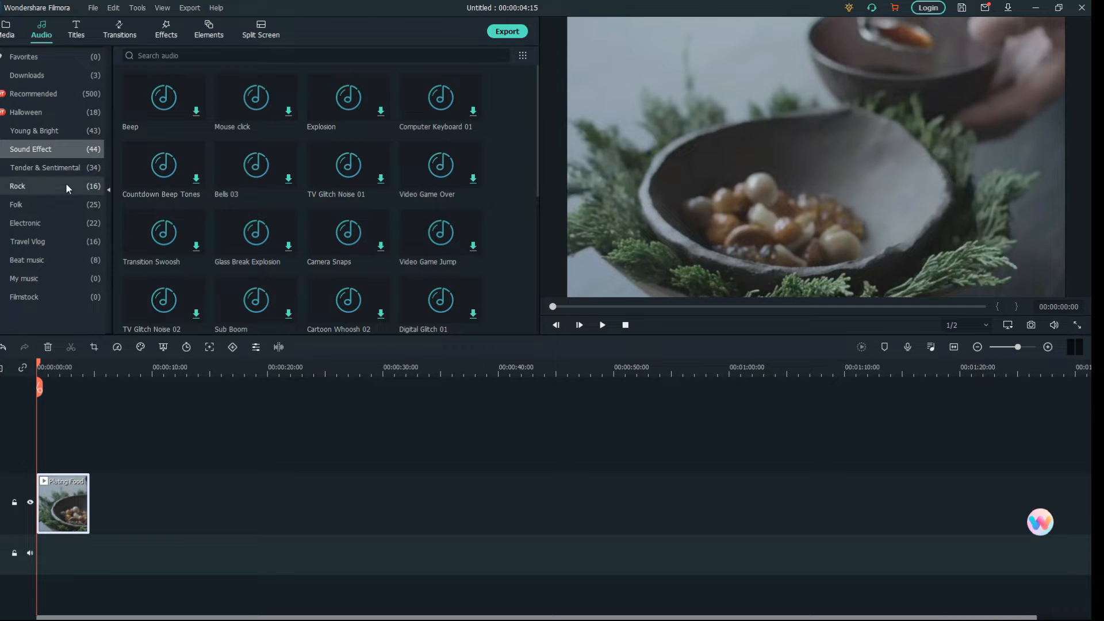
{"action": "left_click", "coordinate": [20, 279]}
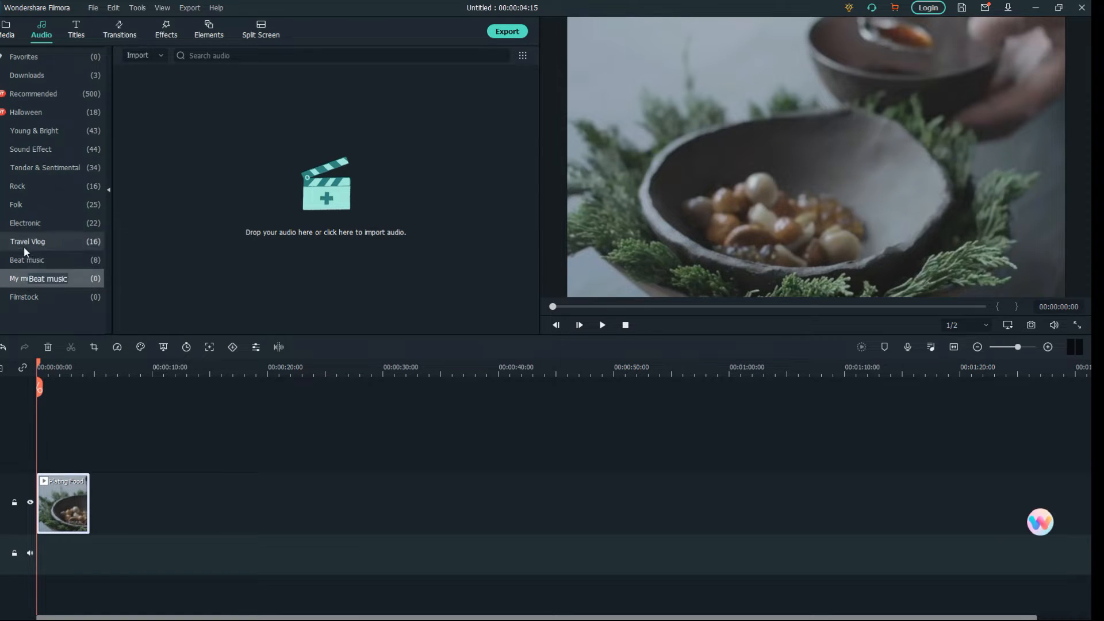
{"action": "left_click", "coordinate": [30, 149]}
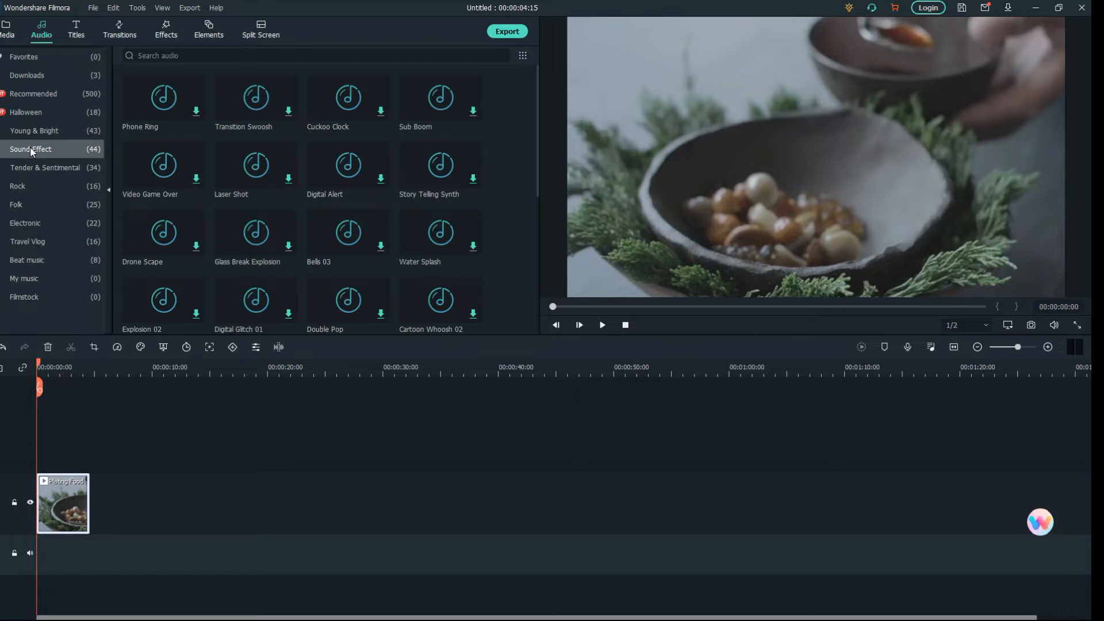
{"action": "left_click", "coordinate": [25, 168]}
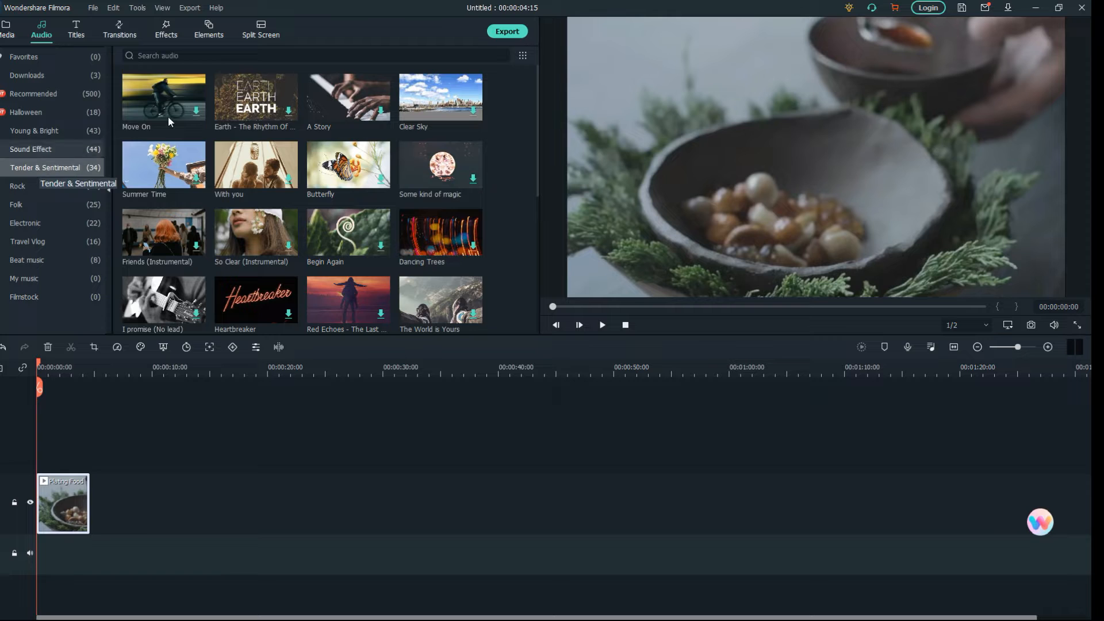
{"action": "left_click", "coordinate": [32, 185]}
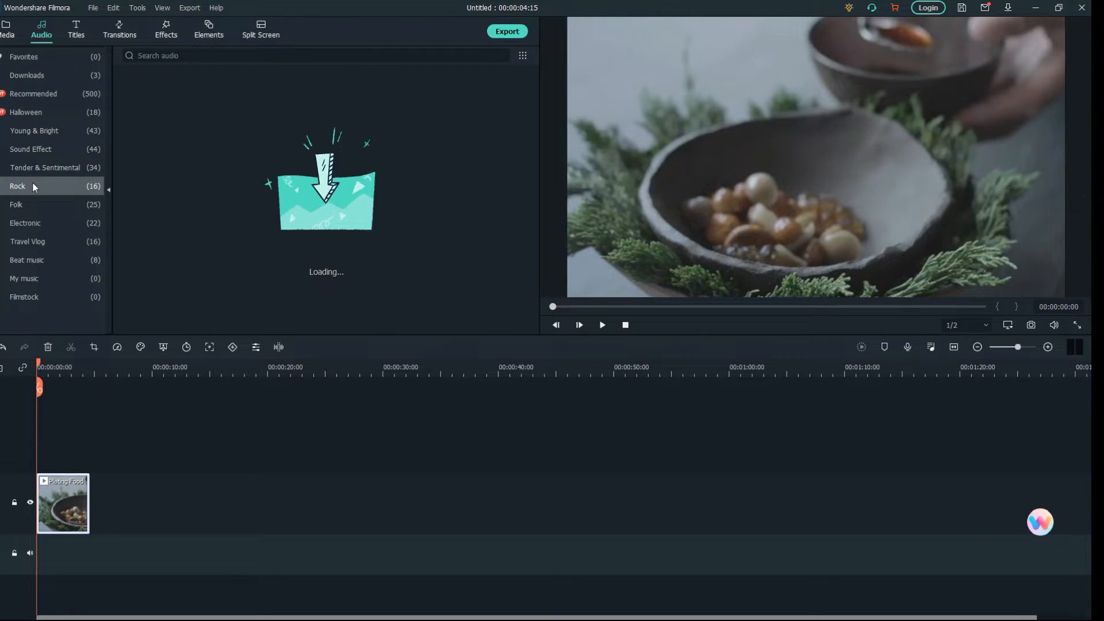
{"action": "left_click", "coordinate": [25, 204]}
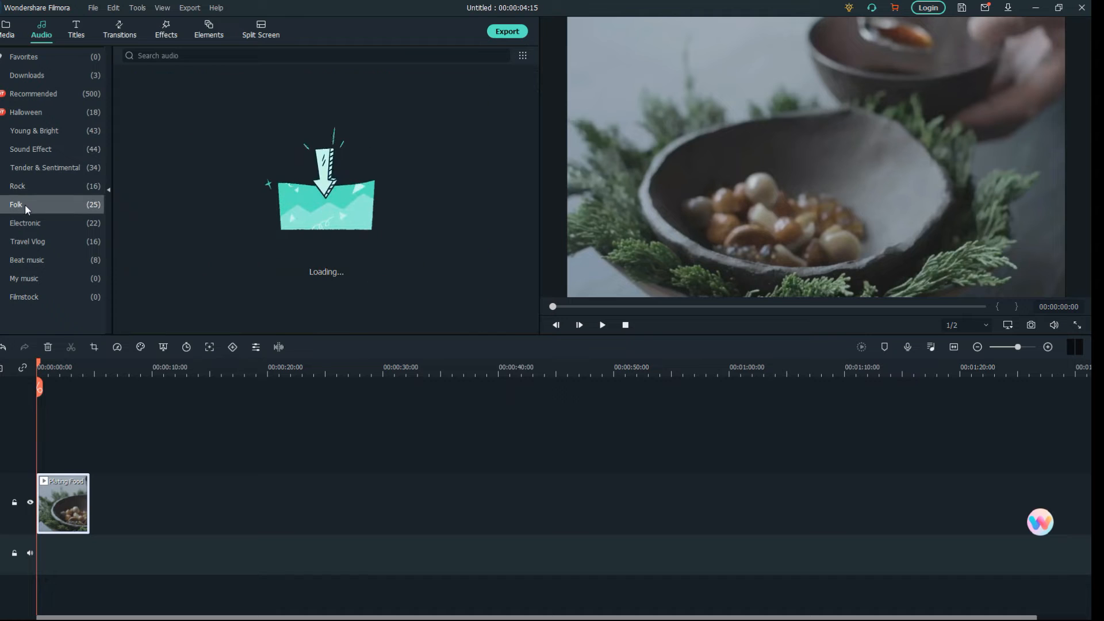
Place the Basic 6 title above the Plating Food clip at the start of the timeline.
{"action": "left_click", "coordinate": [77, 33]}
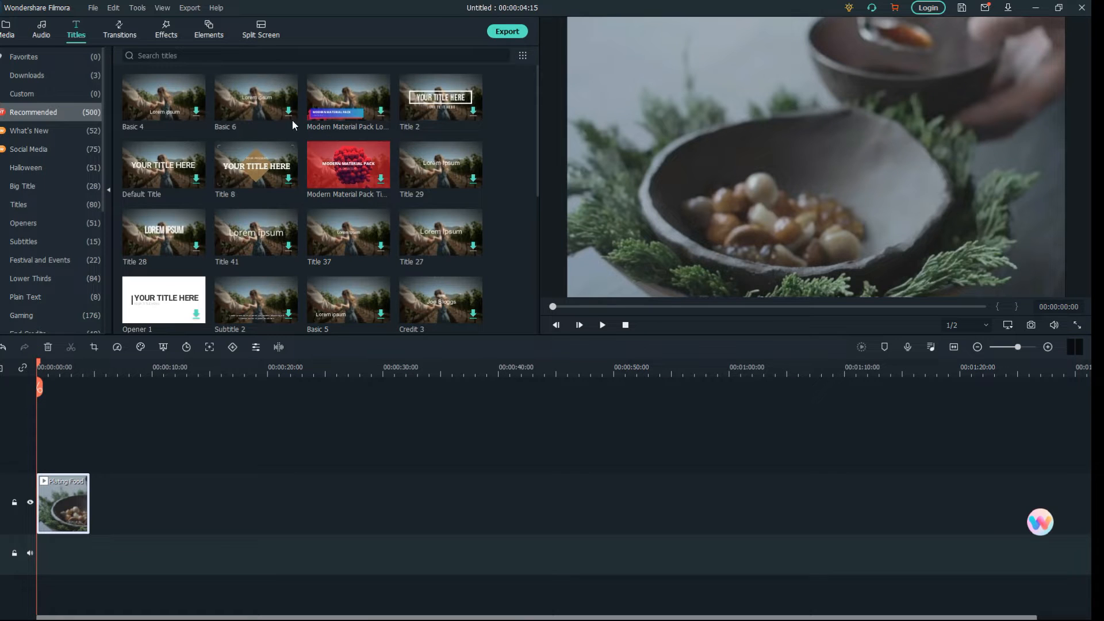
{"action": "left_click_drag", "start_coordinate": [264, 94], "coordinate": [41, 449]}
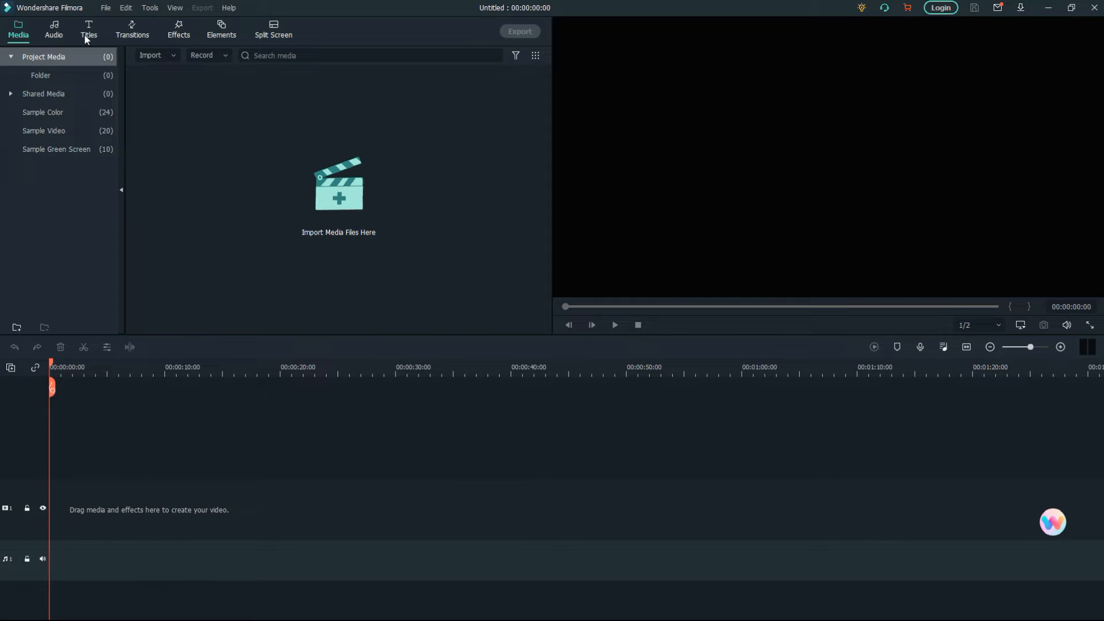
Examine the effects library's AR Stickers, Halloween and Filters categories, and view the available elements and split screen layouts.
{"action": "left_click", "coordinate": [174, 33]}
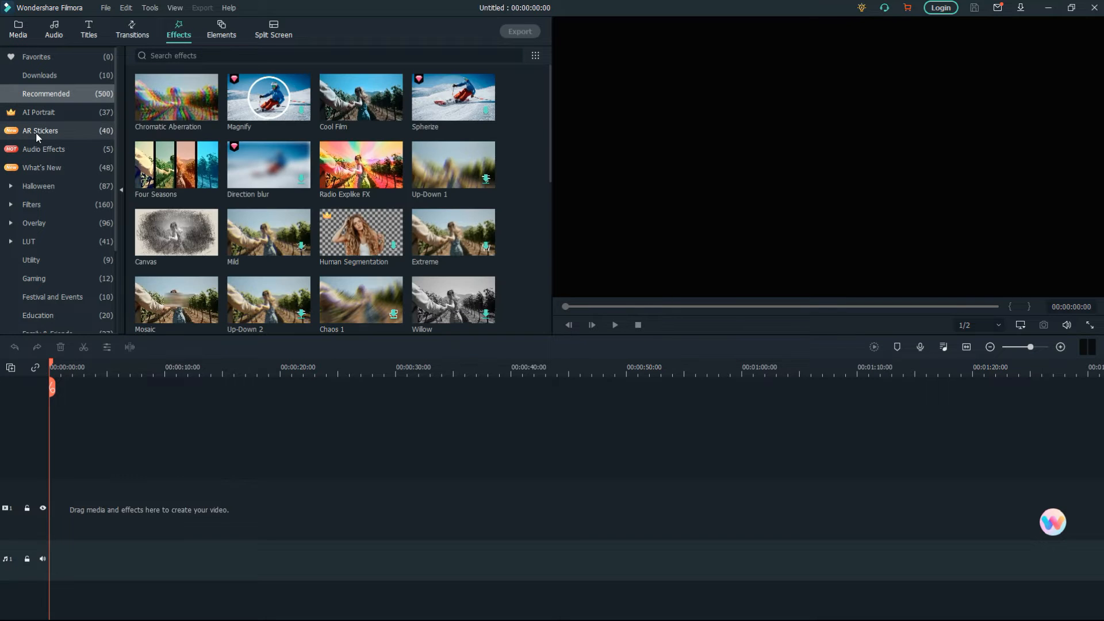
{"action": "left_click", "coordinate": [36, 132]}
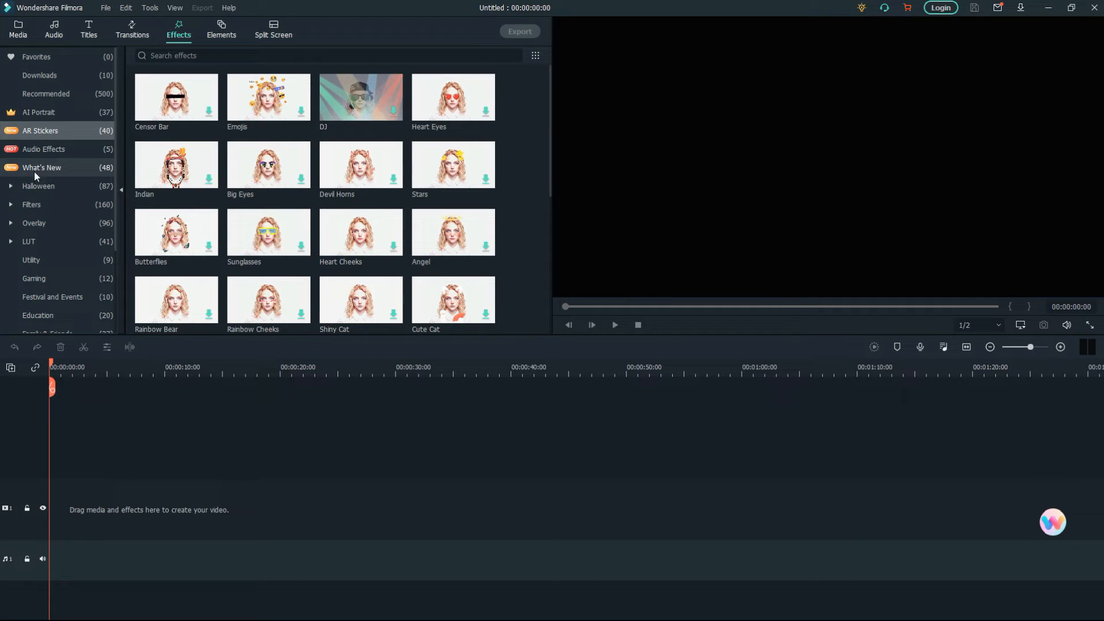
{"action": "left_click", "coordinate": [33, 186]}
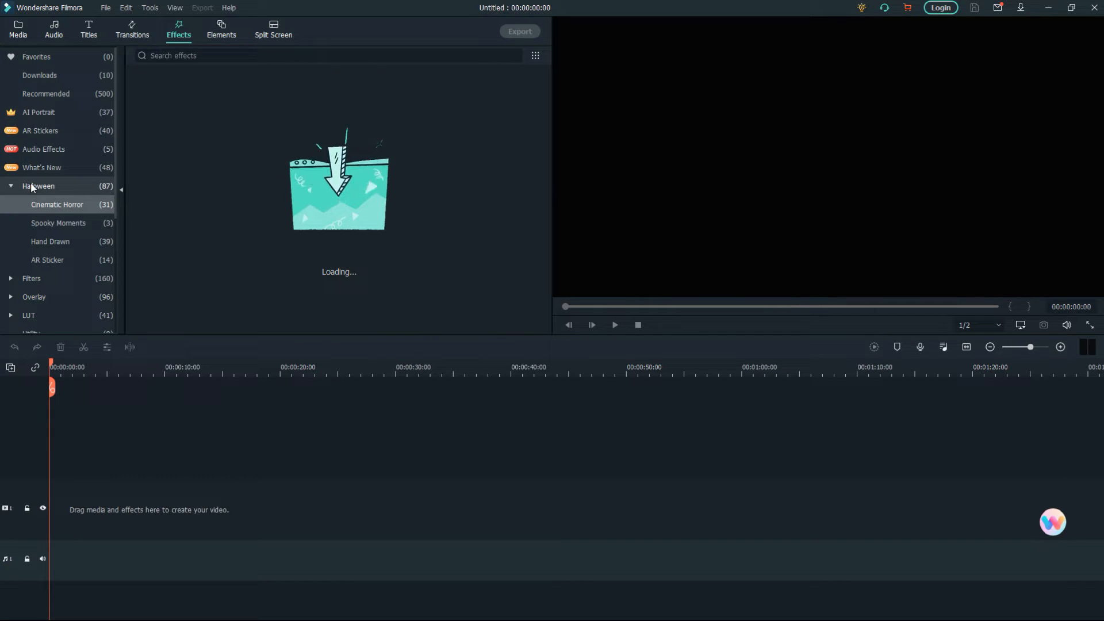
{"action": "left_click", "coordinate": [30, 279]}
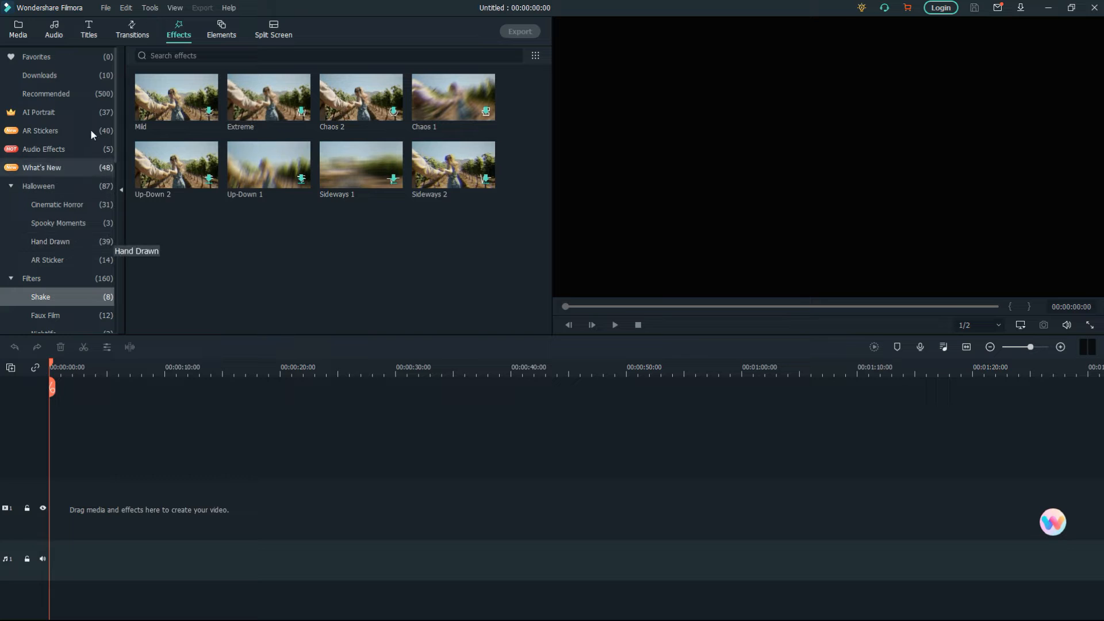
{"action": "left_click", "coordinate": [219, 36]}
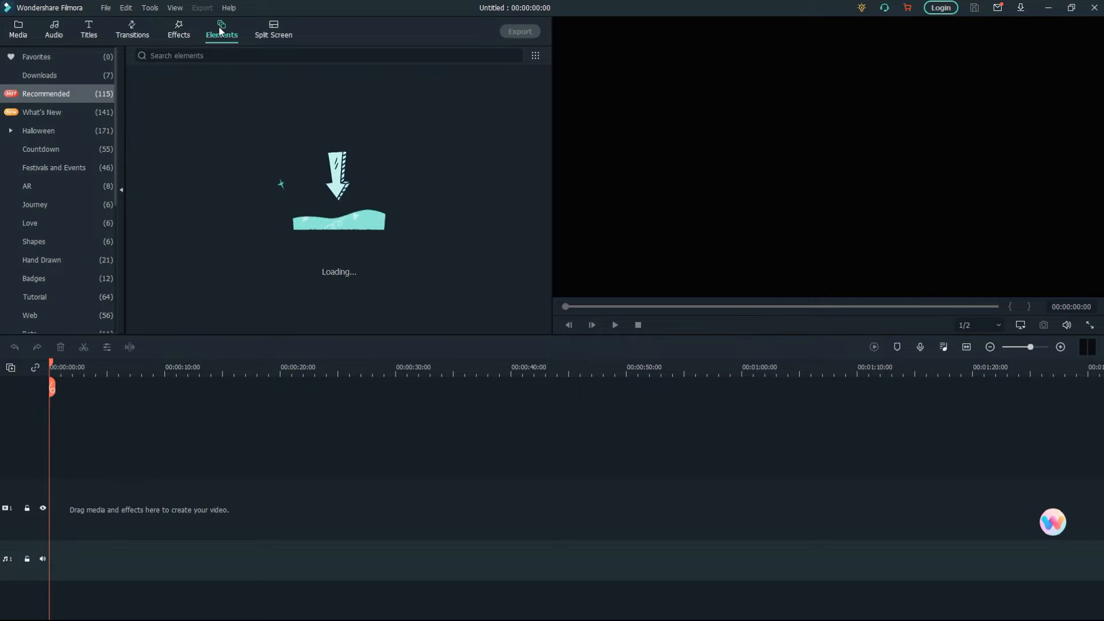
{"action": "left_click", "coordinate": [266, 36]}
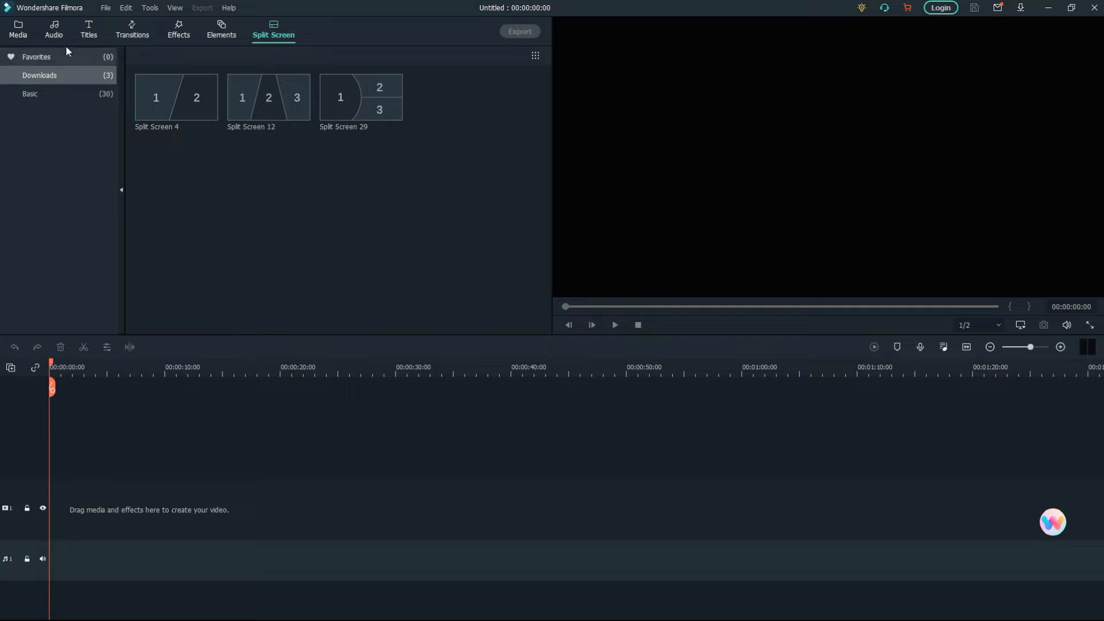
Download the Stand song from the Young & Bright category of the audio library.
{"action": "left_click", "coordinate": [57, 32]}
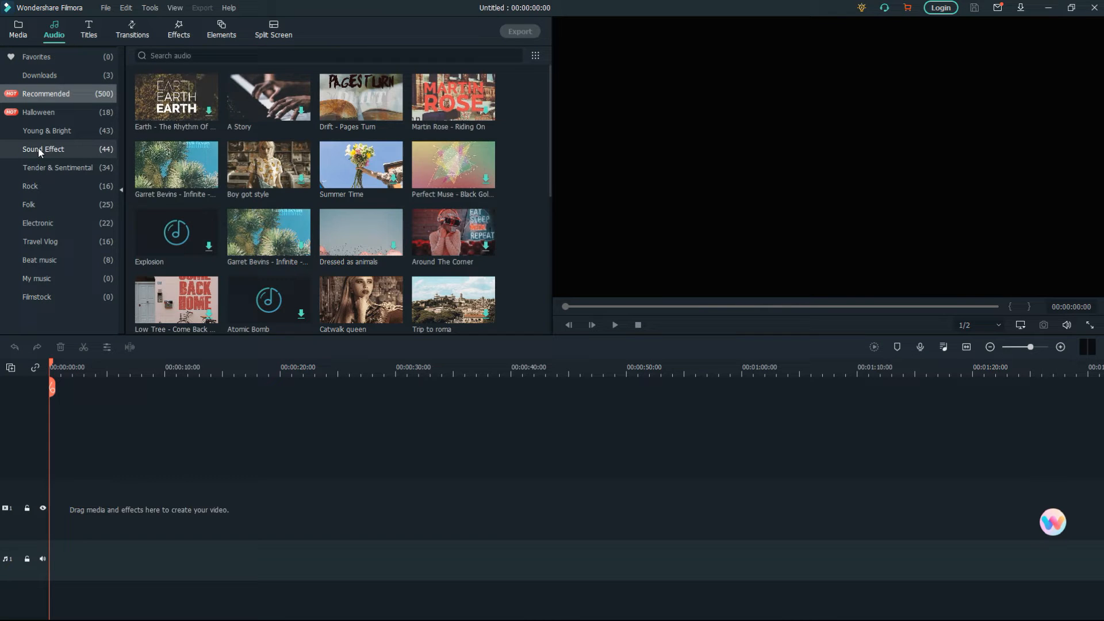
{"action": "left_click", "coordinate": [40, 150]}
{"action": "left_click", "coordinate": [60, 133]}
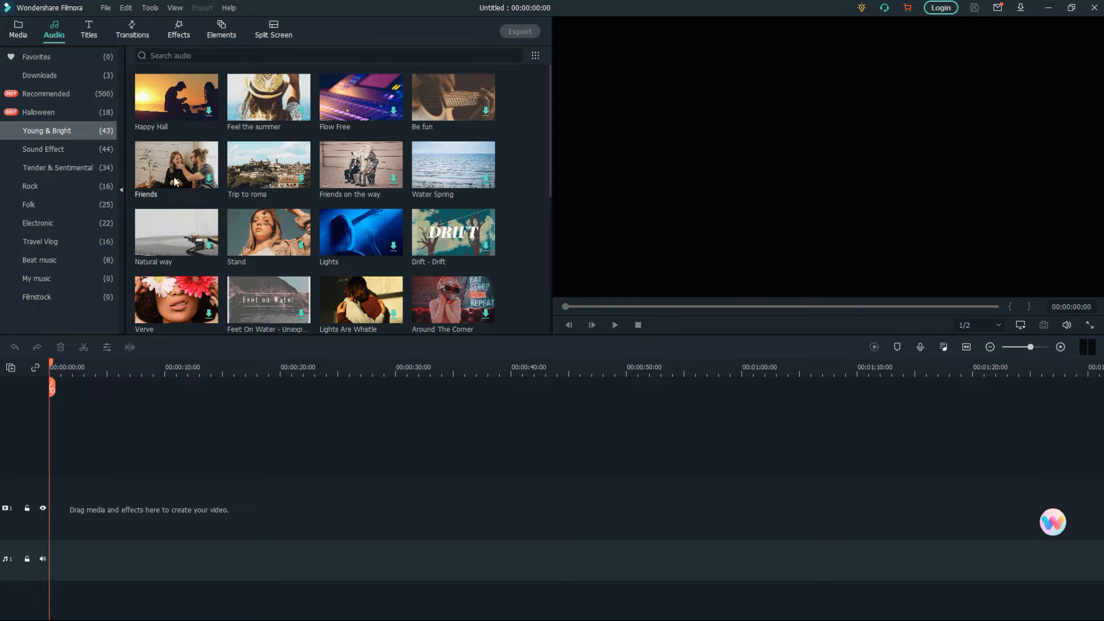
{"action": "left_click", "coordinate": [275, 235]}
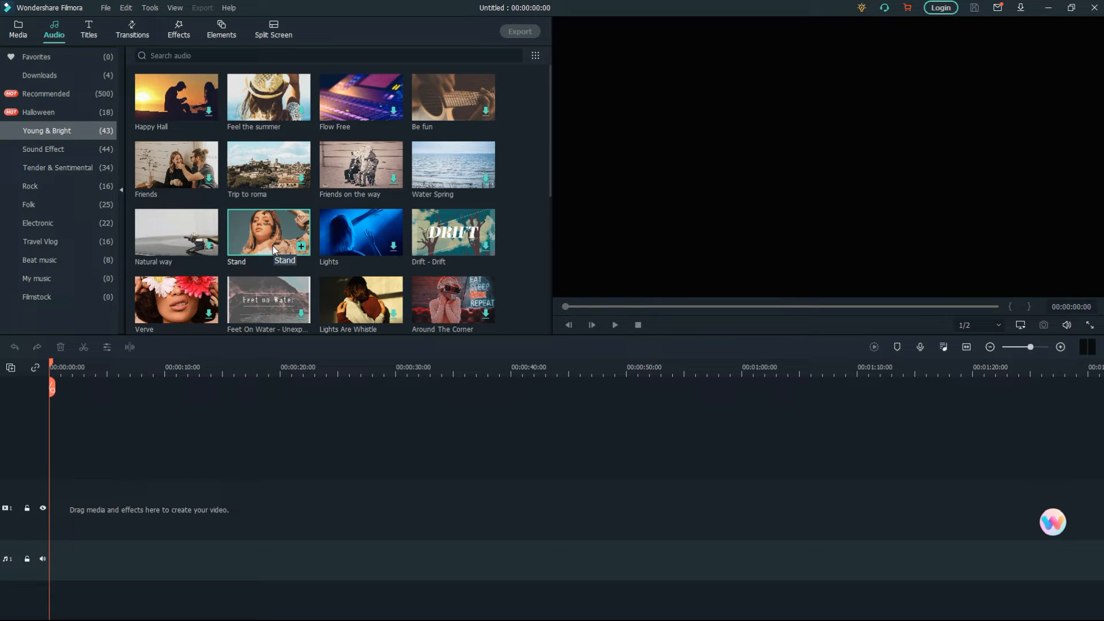
Try out the Stand song at the start of the audio track by playing its opening seconds, and delete it from the timeline.
{"action": "left_click_drag", "start_coordinate": [270, 233], "coordinate": [49, 560]}
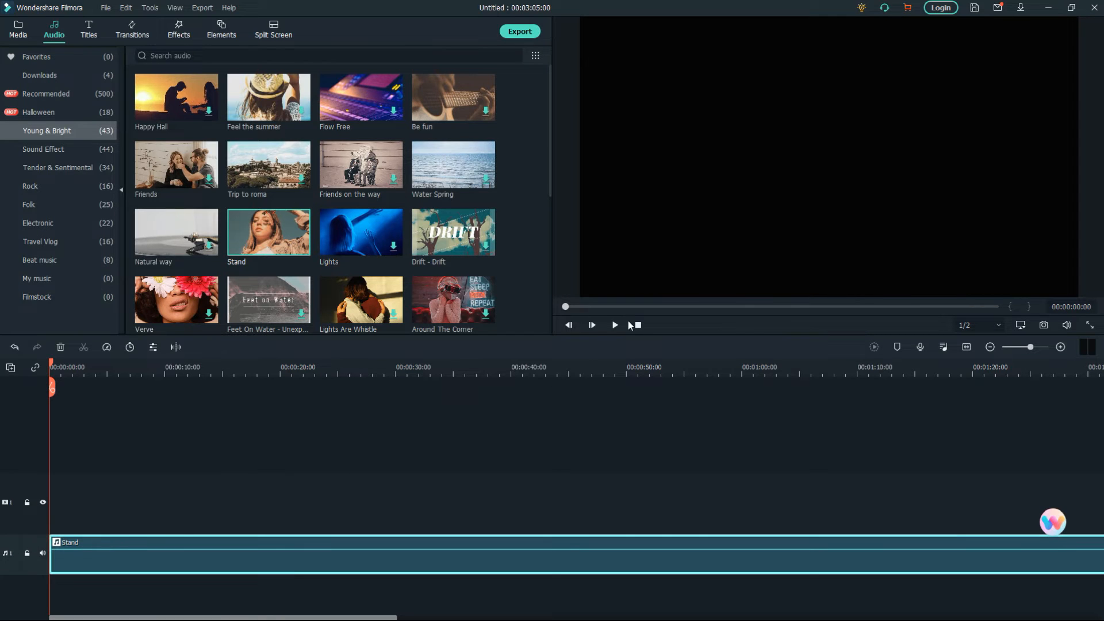
{"action": "left_click", "coordinate": [615, 325]}
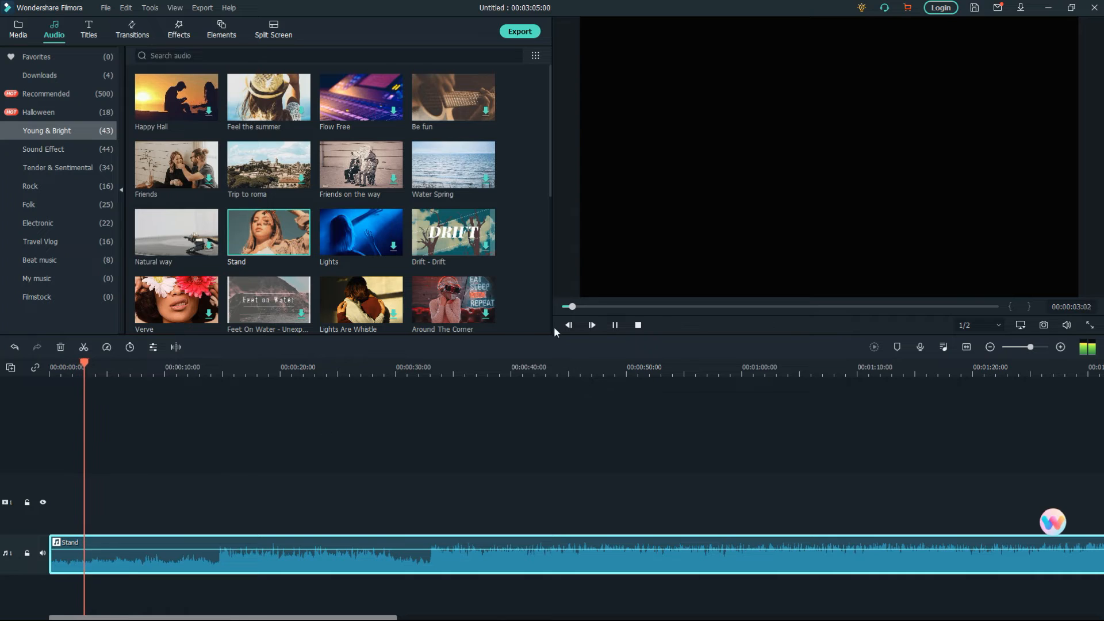
{"action": "left_click", "coordinate": [615, 325]}
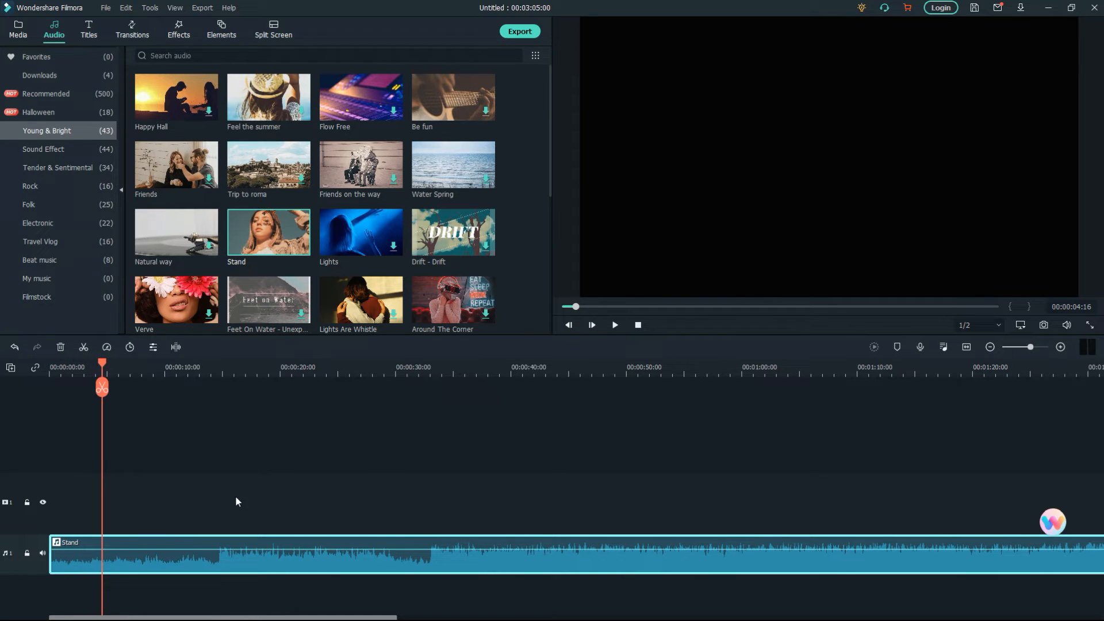
{"action": "key", "text": "Delete"}
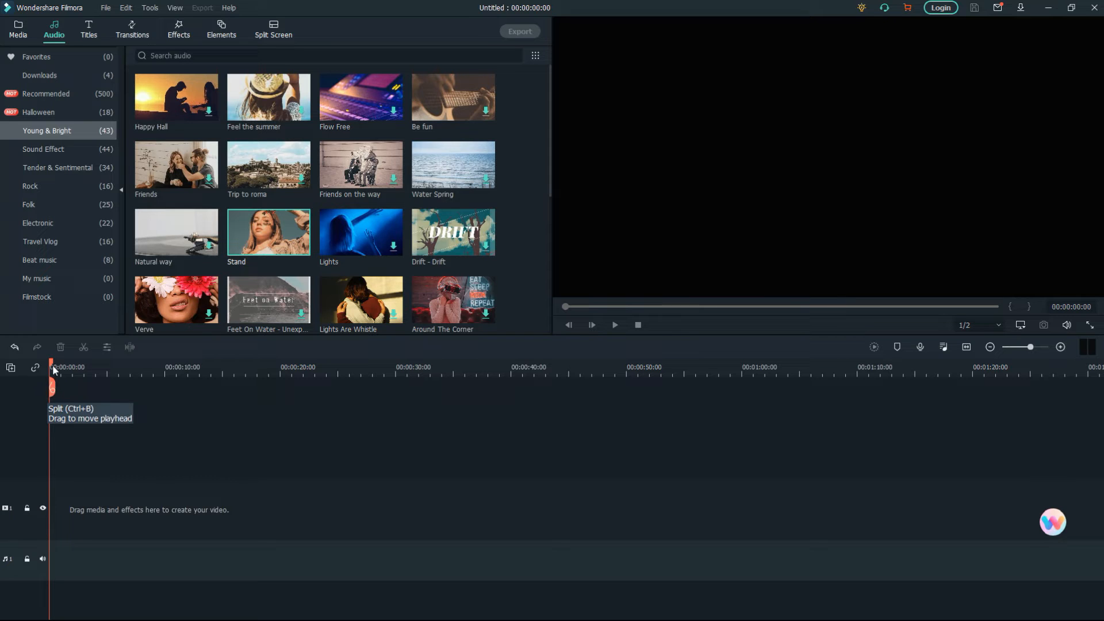
Place the Stand song on the audio track starting at 00:00:00:09 and return the playhead to the timeline's beginning.
{"action": "left_click_drag", "start_coordinate": [53, 370], "coordinate": [55, 396]}
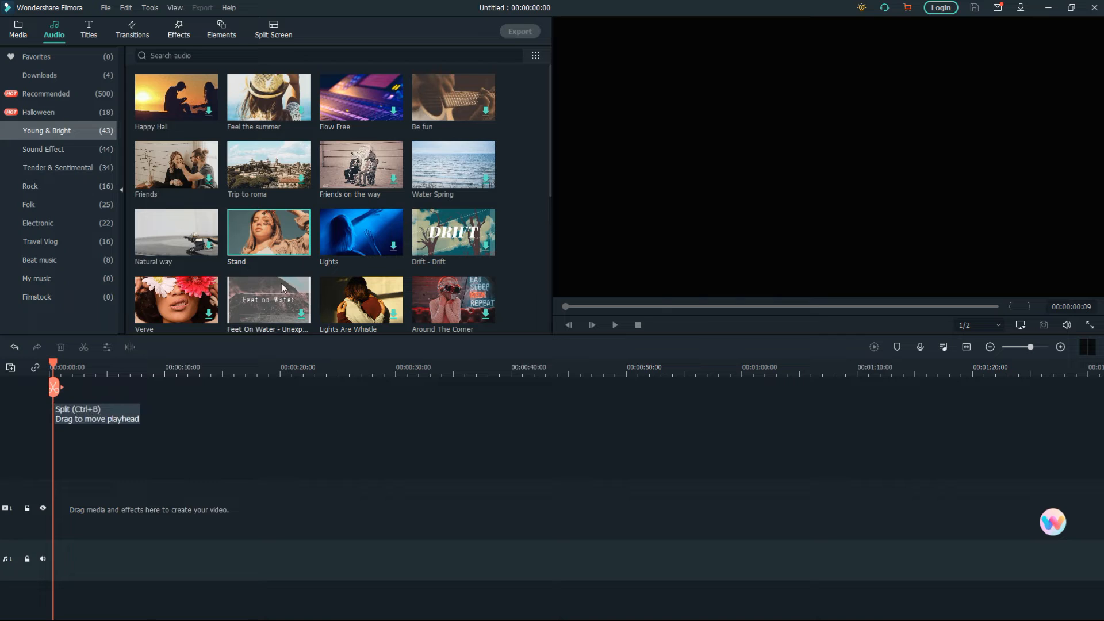
{"action": "left_click_drag", "start_coordinate": [288, 220], "coordinate": [58, 547]}
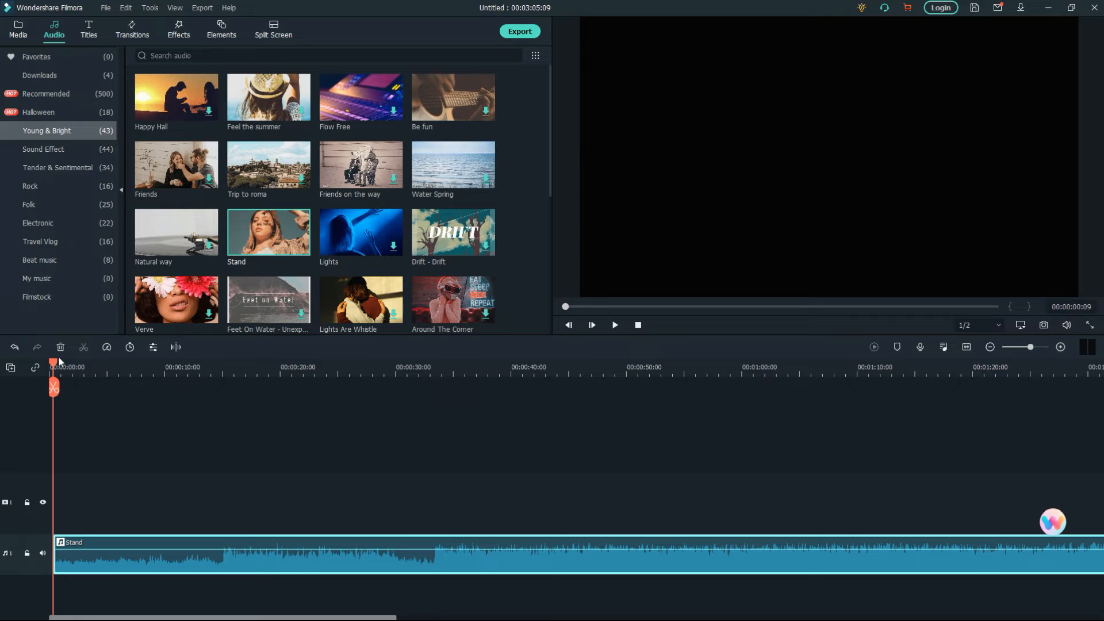
{"action": "left_click_drag", "start_coordinate": [54, 364], "coordinate": [284, 426]}
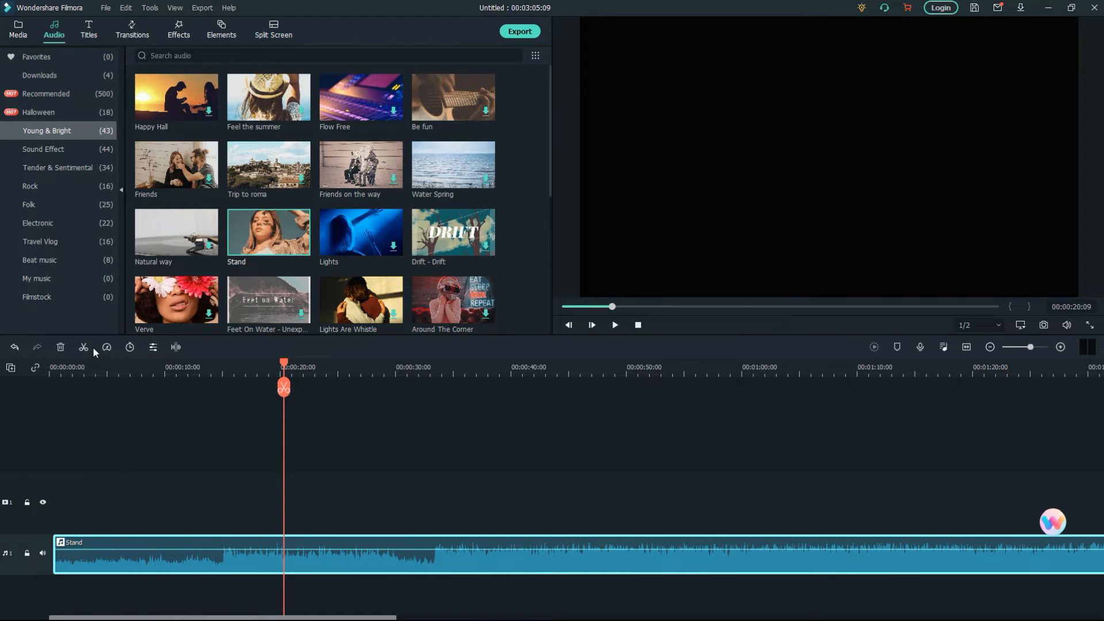
{"action": "left_click_drag", "start_coordinate": [284, 366], "coordinate": [5, 399]}
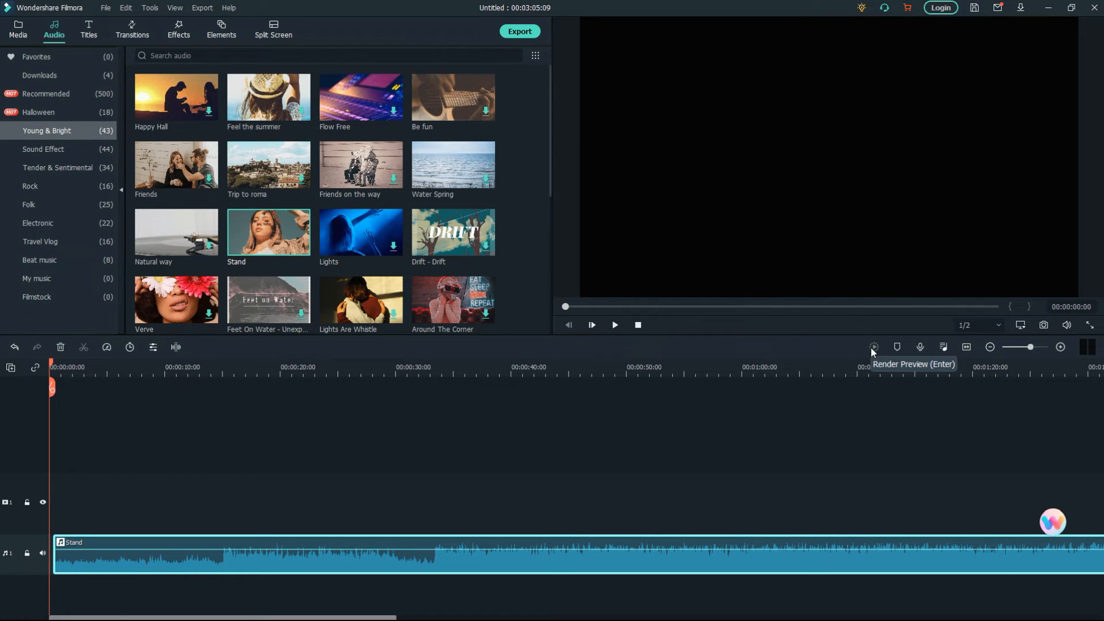
View the track and master level controls in the Audio Mixer and close it without making changes.
{"action": "left_click", "coordinate": [944, 347]}
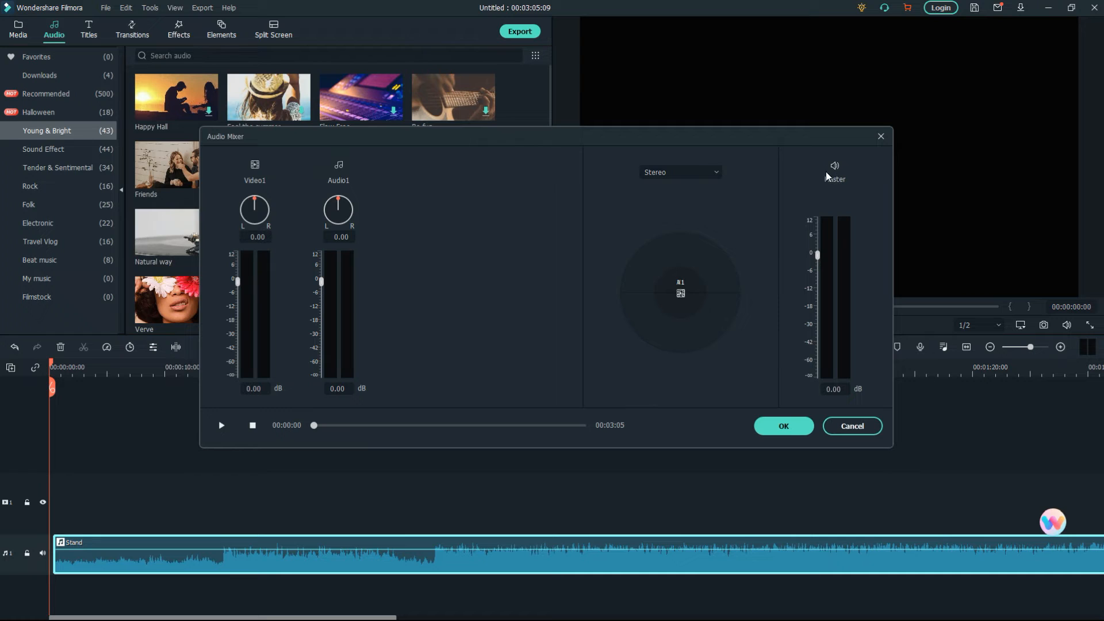
{"action": "left_click", "coordinate": [880, 137]}
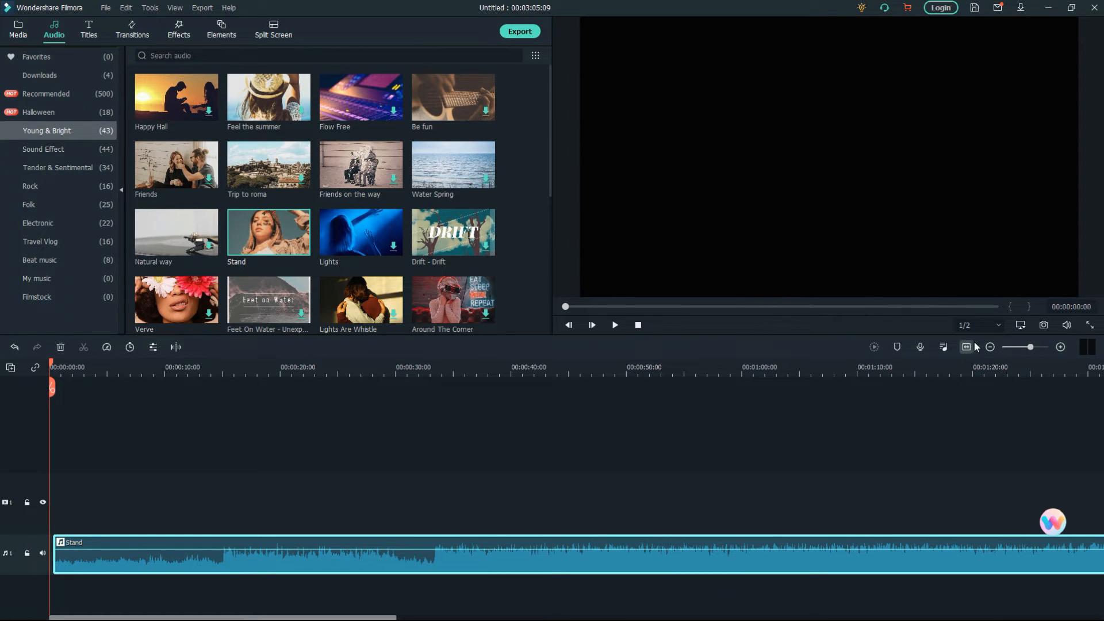
Zoom the timeline out and back in until the whole Stand clip fits in view.
{"action": "left_click", "coordinate": [989, 347]}
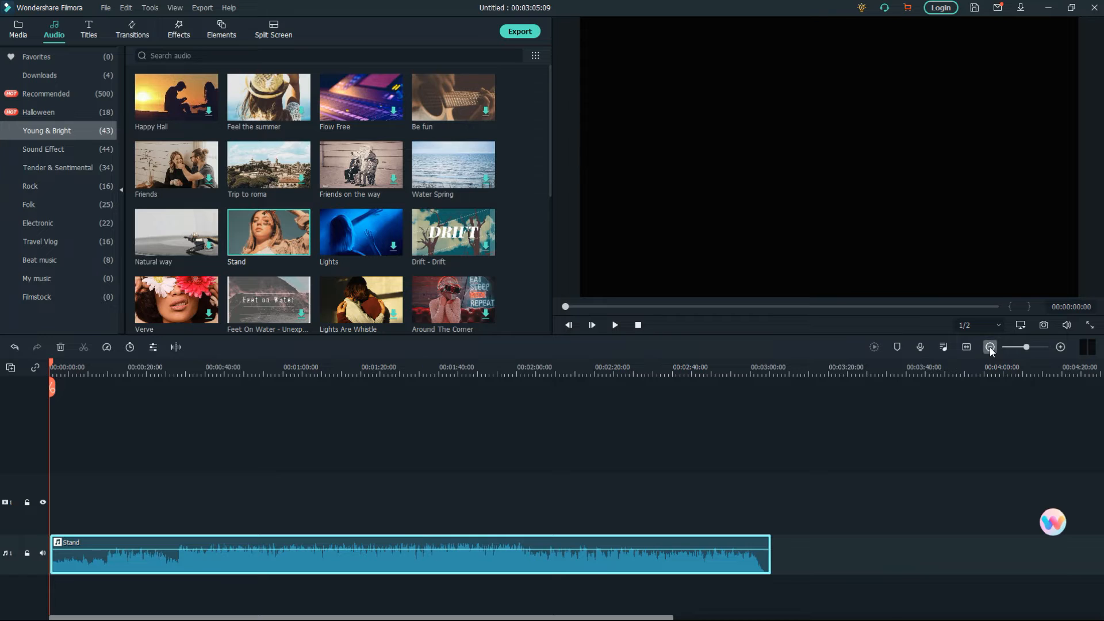
{"action": "left_click", "coordinate": [990, 347]}
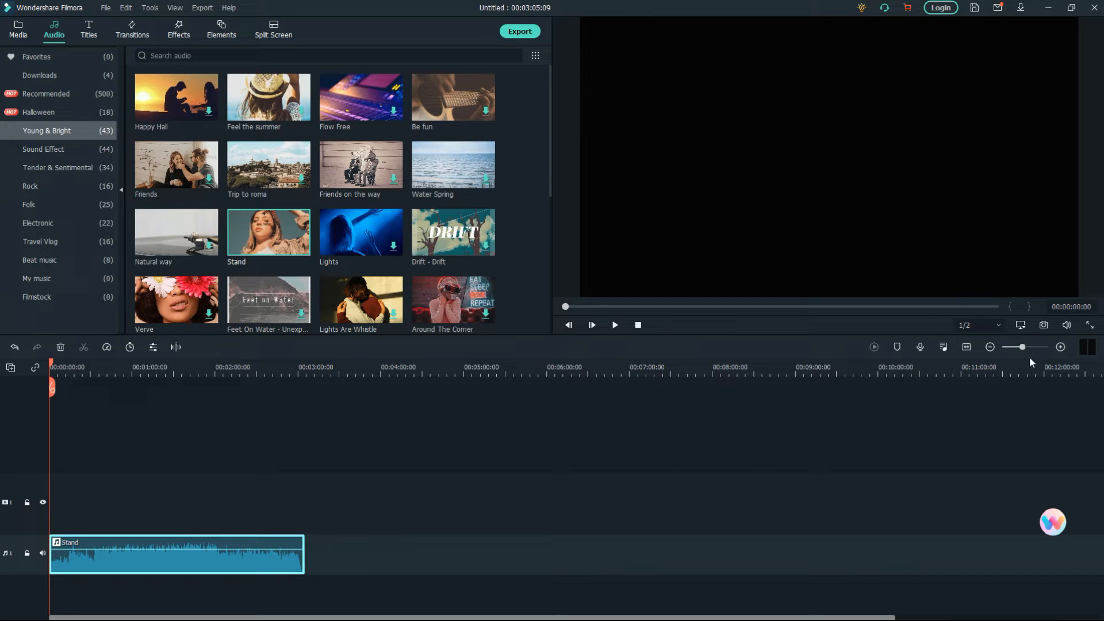
{"action": "mouse_move", "coordinate": [1023, 350]}
{"action": "left_mouse_down"}
{"action": "mouse_move", "coordinate": [1033, 352]}
{"action": "mouse_move", "coordinate": [1024, 353]}
{"action": "left_mouse_up"}
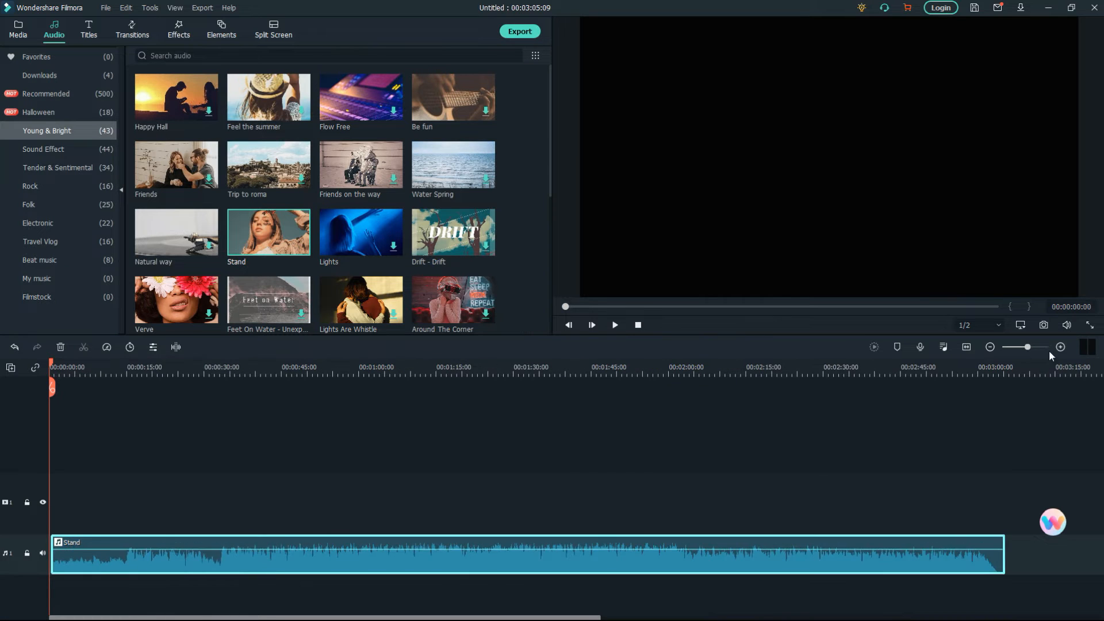
{"action": "left_click", "coordinate": [1061, 348]}
{"action": "left_click", "coordinate": [989, 347]}
{"action": "left_click", "coordinate": [1060, 347]}
View the preview in full screen with its playback controls and return to the editing layout.
{"action": "left_click", "coordinate": [1089, 325]}
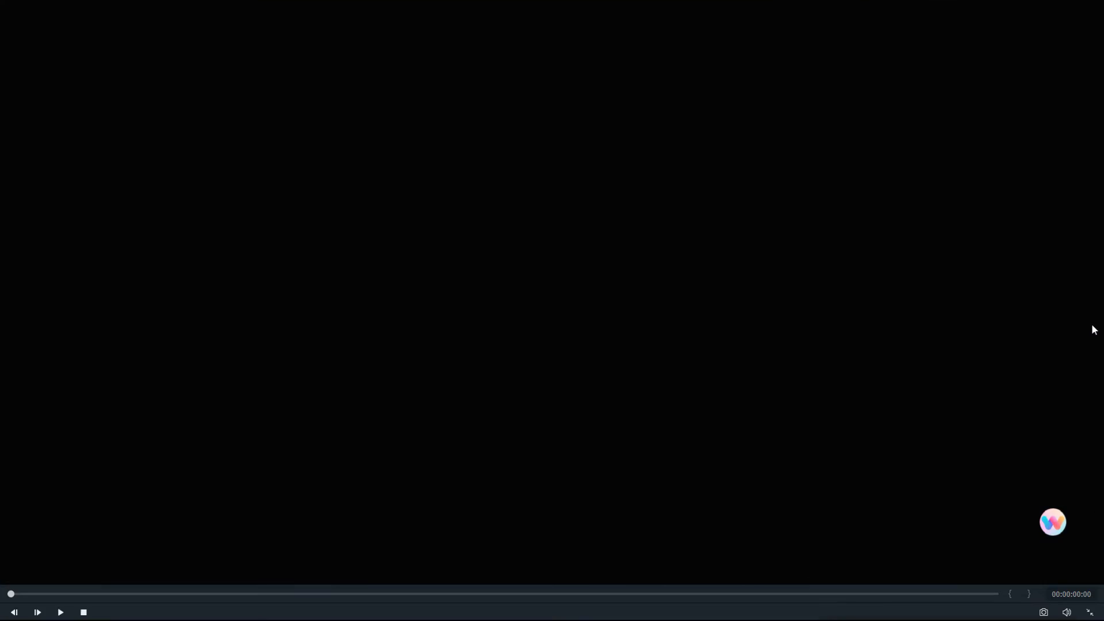
{"action": "mouse_move", "coordinate": [1046, 609]}
{"action": "left_click", "coordinate": [1090, 613]}
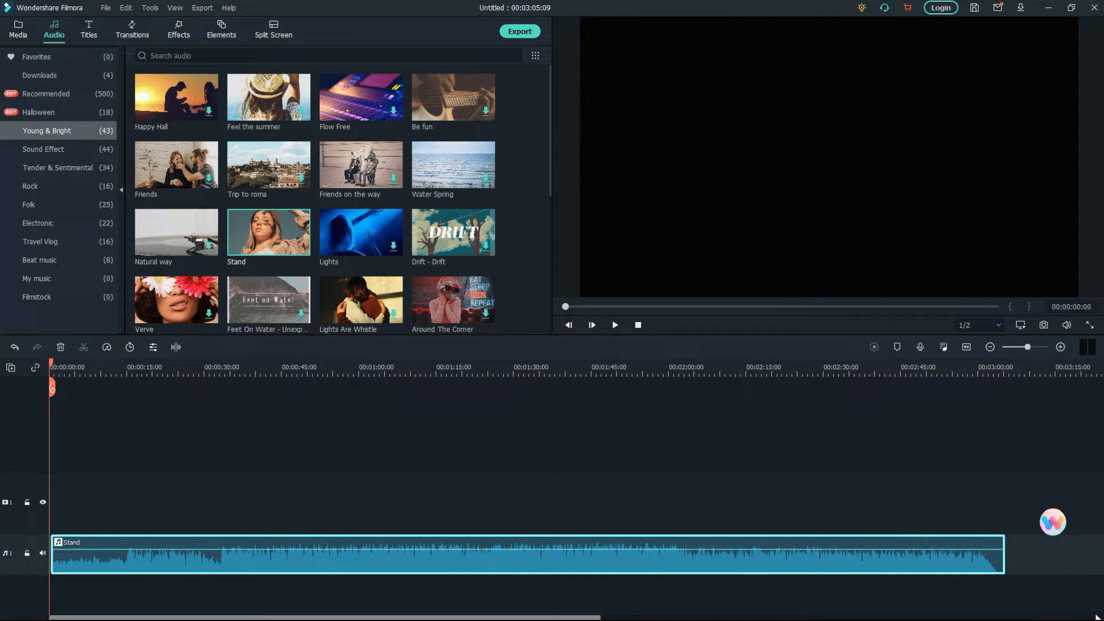
{"action": "left_click", "coordinate": [1090, 325]}
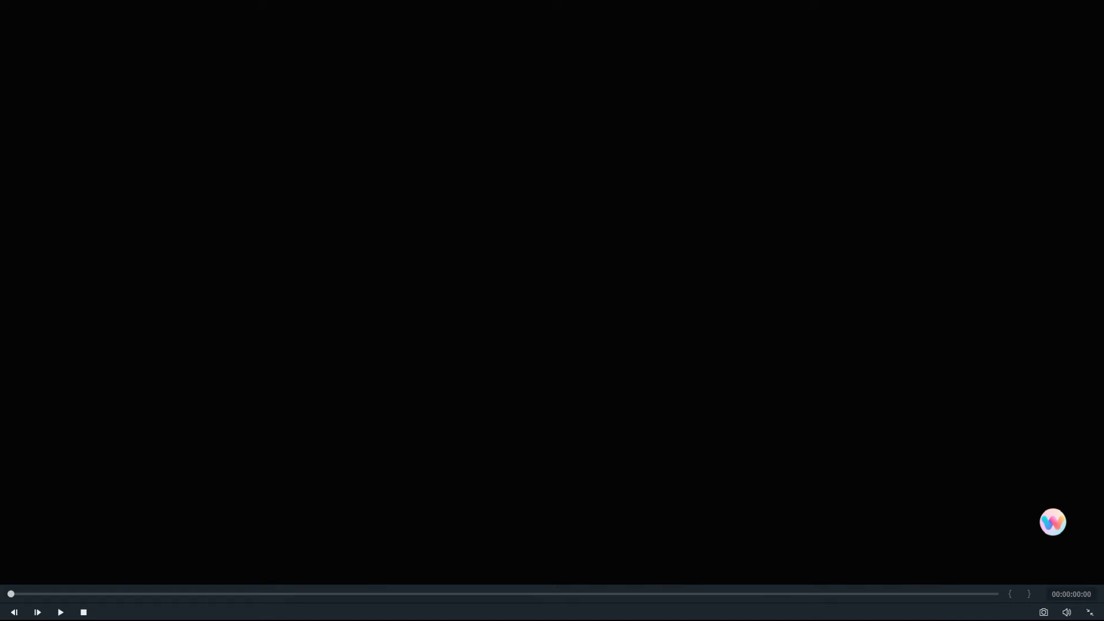
{"action": "left_click", "coordinate": [1090, 612]}
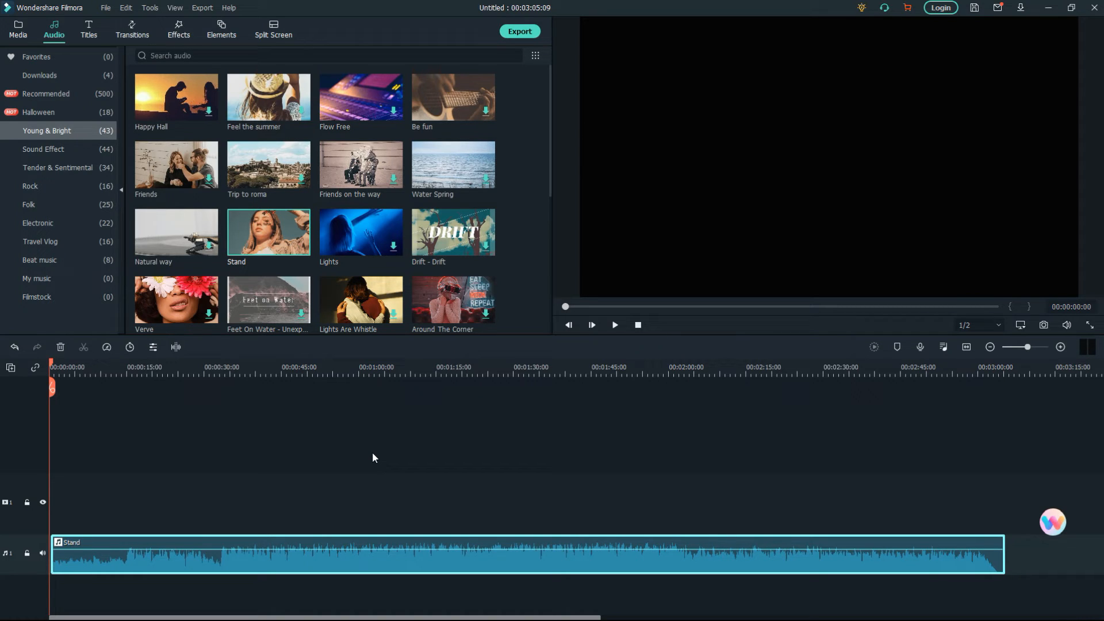
Play and pause the first seconds of the Stand song twice, and return the playhead to the timeline's start.
{"action": "key", "text": "space"}
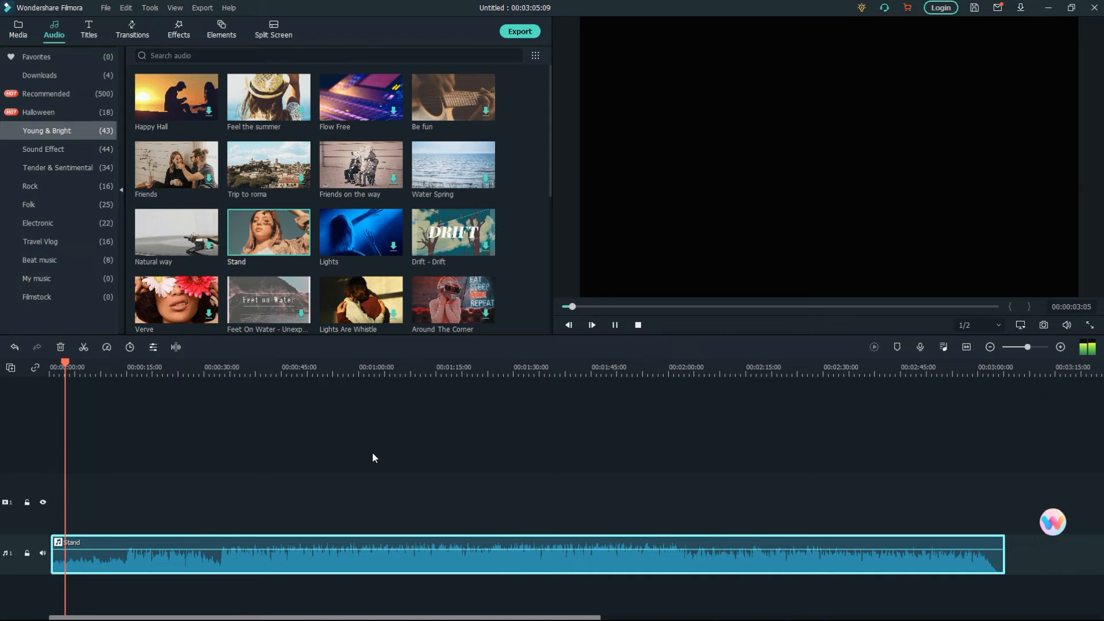
{"action": "key", "text": "space"}
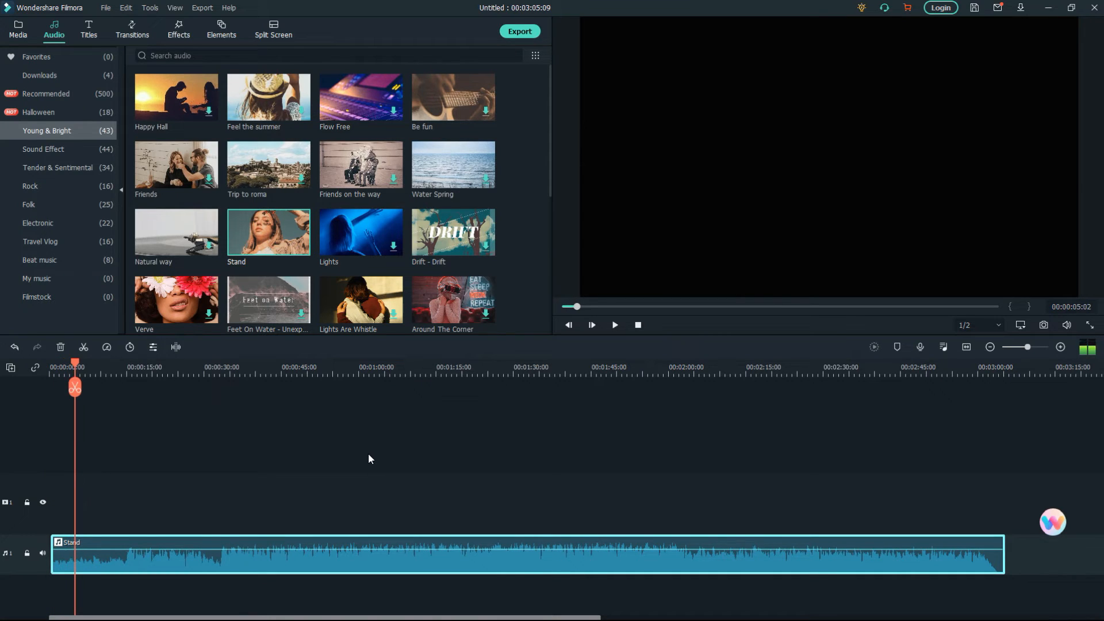
{"action": "key", "text": "space"}
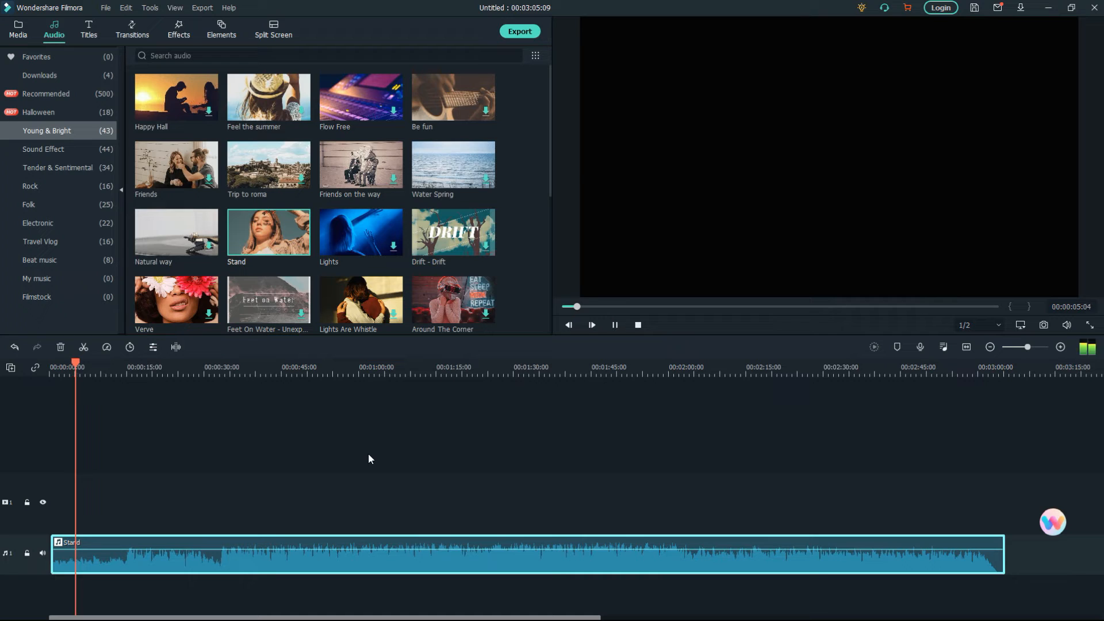
{"action": "key", "text": "space"}
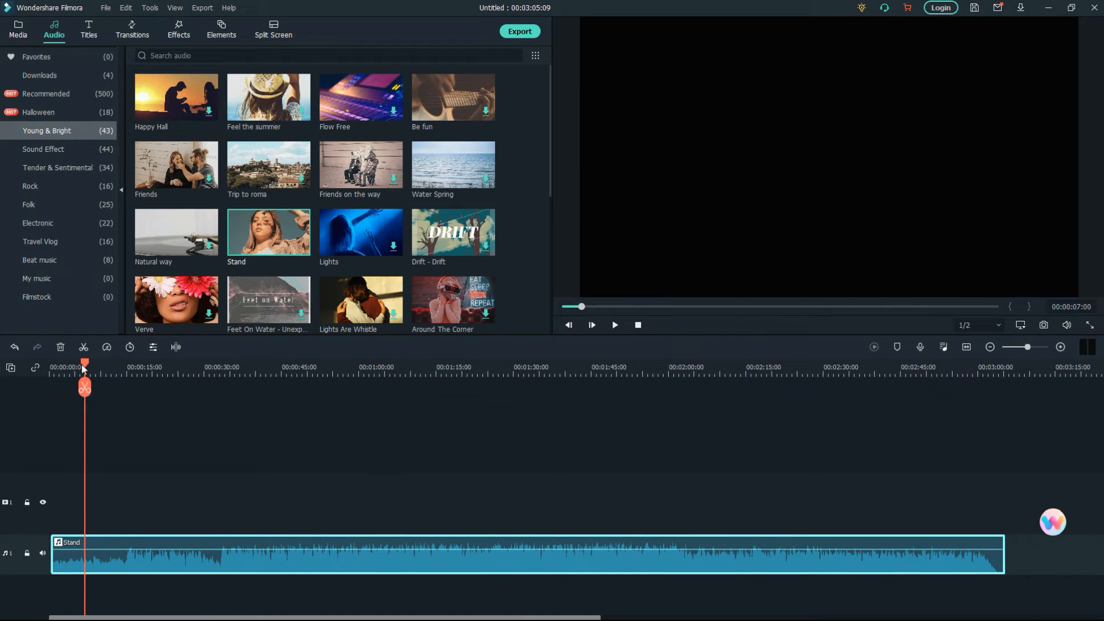
{"action": "left_click_drag", "start_coordinate": [87, 361], "coordinate": [40, 369]}
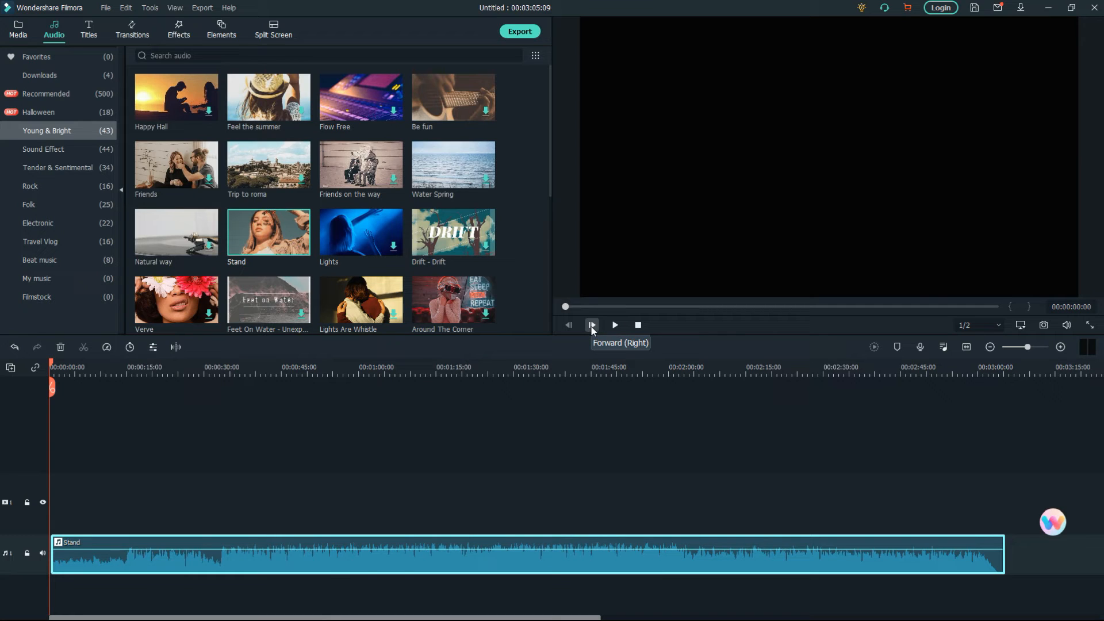
Compare stopping with pausing playback of the Stand song, finishing with the playhead at 00:00:00:00.
{"action": "left_click", "coordinate": [615, 325]}
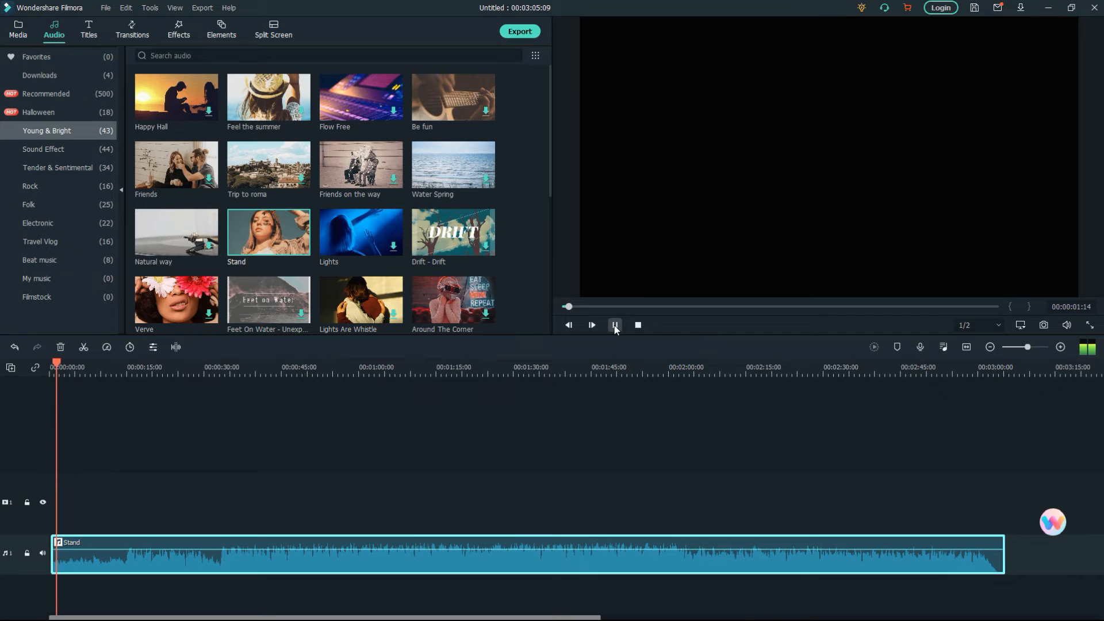
{"action": "left_click", "coordinate": [637, 325]}
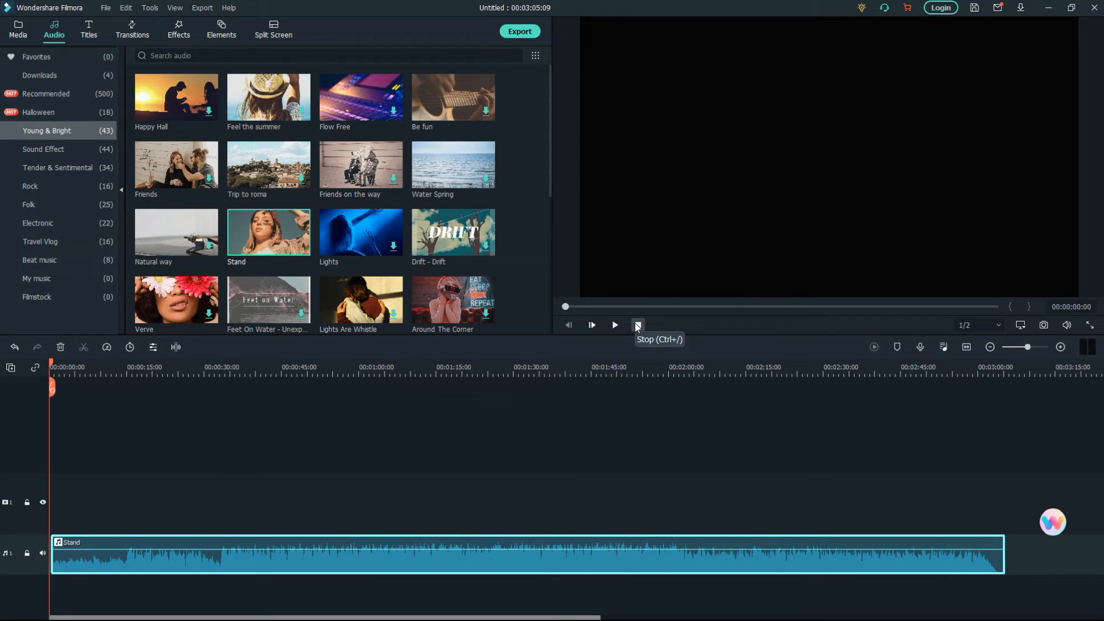
{"action": "key", "text": "space"}
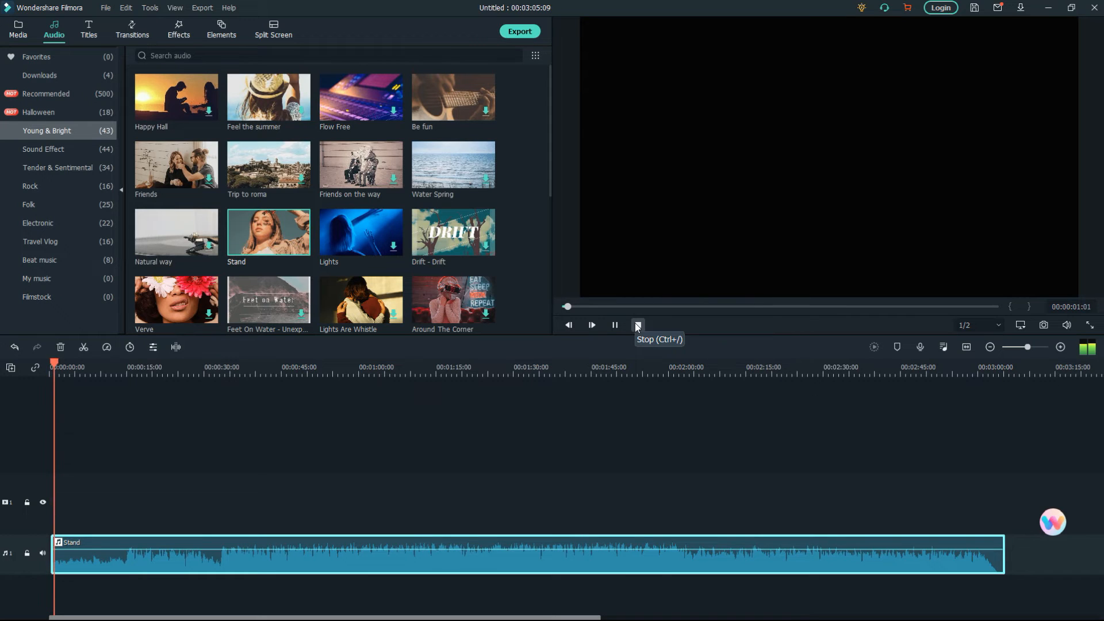
{"action": "key", "text": "space"}
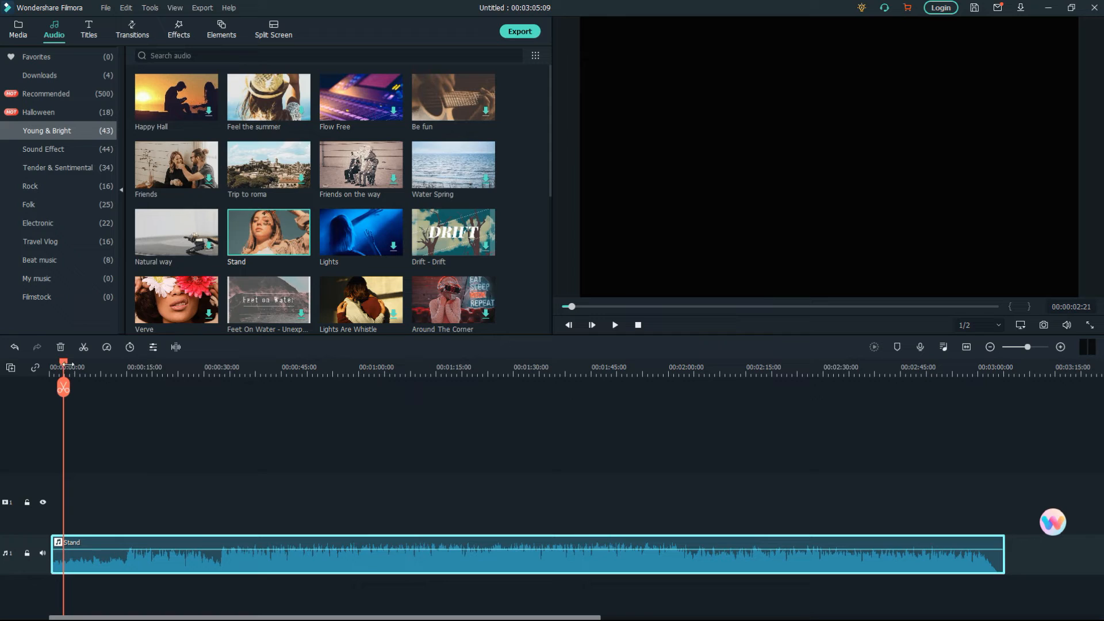
{"action": "left_click_drag", "start_coordinate": [63, 367], "coordinate": [41, 361]}
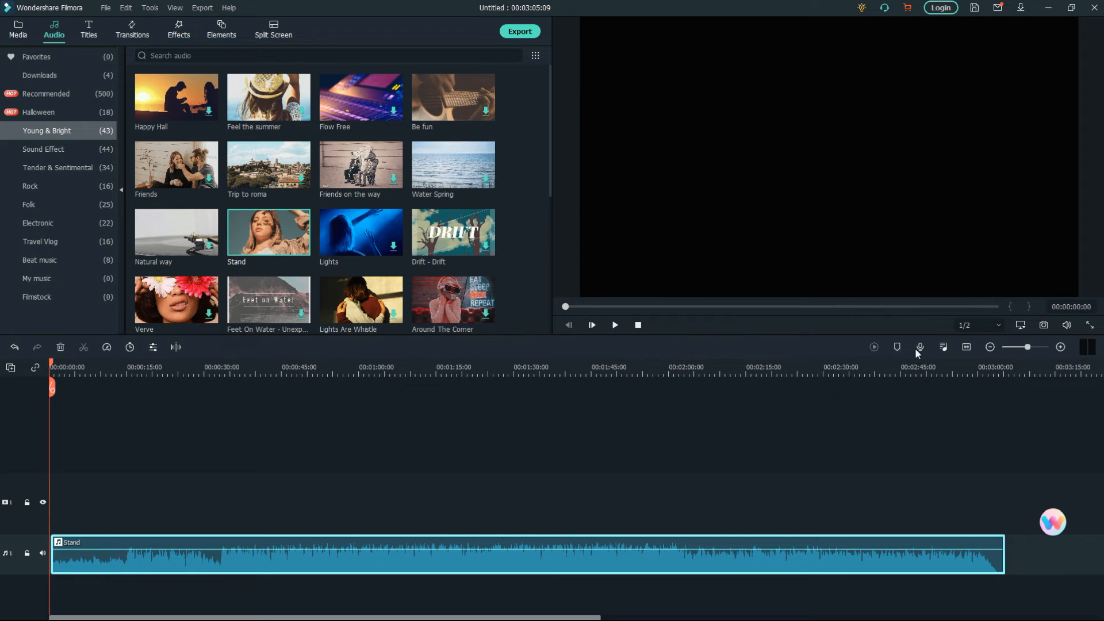
Examine the aspect ratio and frame rate options in the project settings and close them without making changes.
{"action": "left_click", "coordinate": [1021, 325]}
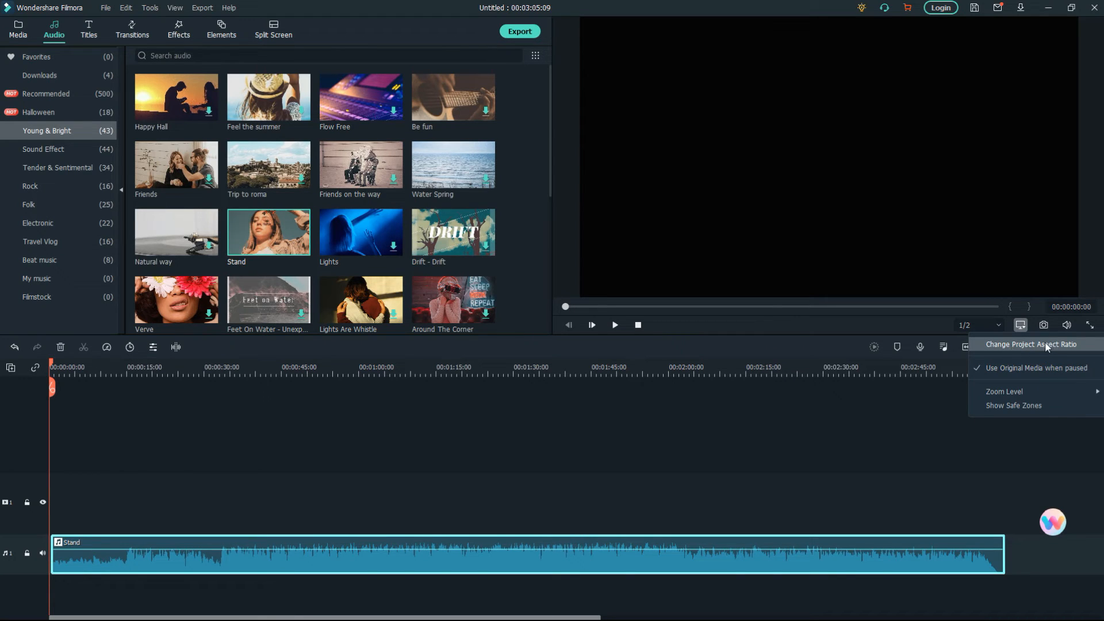
{"action": "left_click", "coordinate": [1015, 345]}
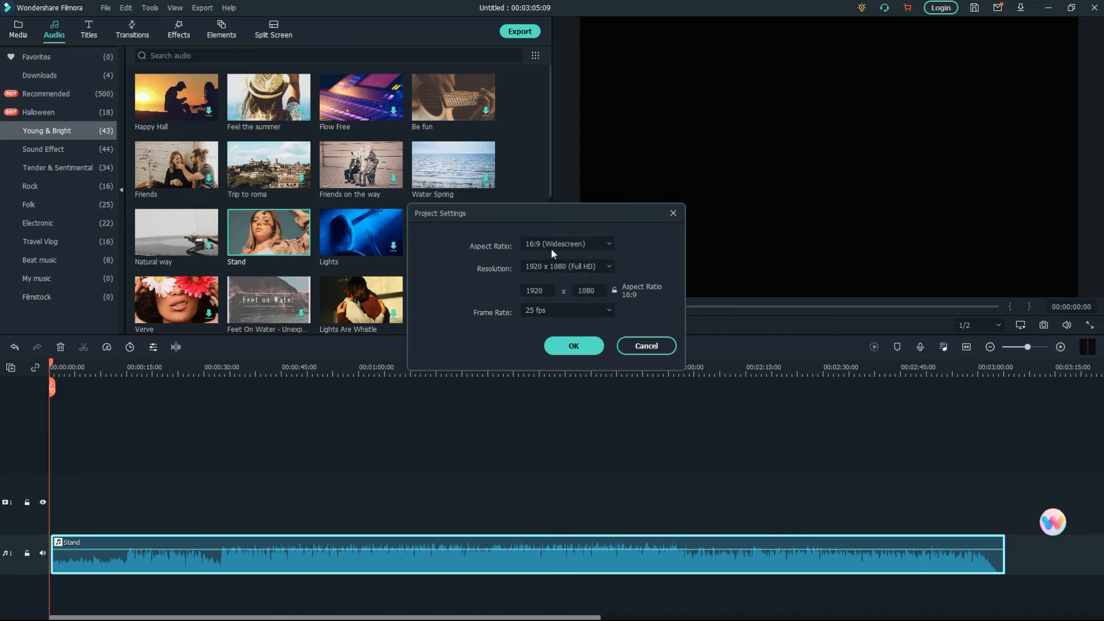
{"action": "left_click", "coordinate": [609, 245]}
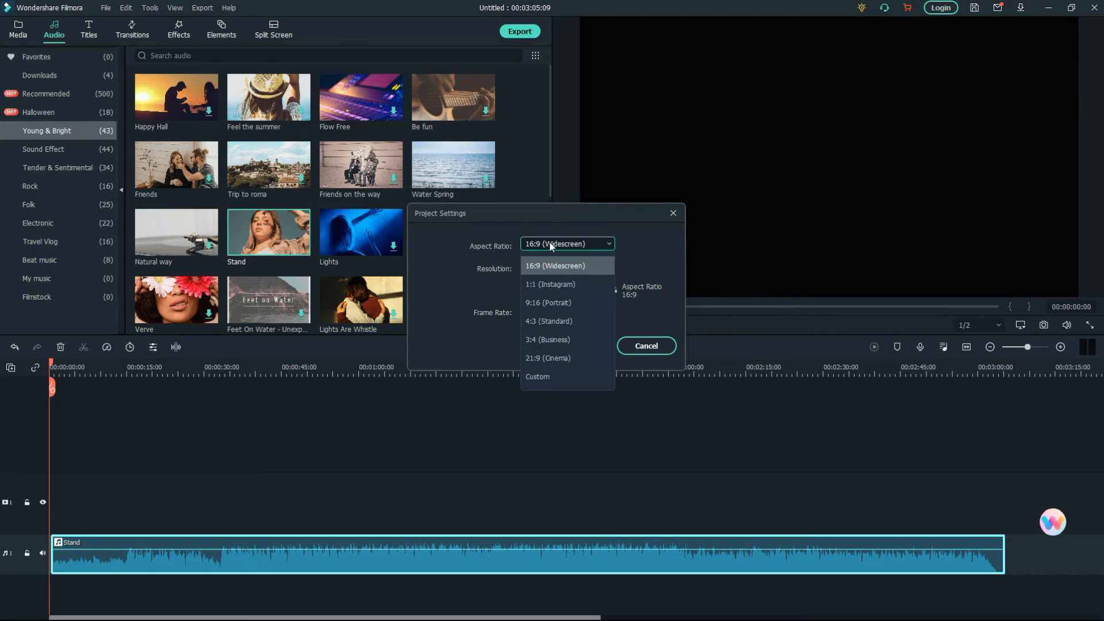
{"action": "left_click", "coordinate": [633, 219]}
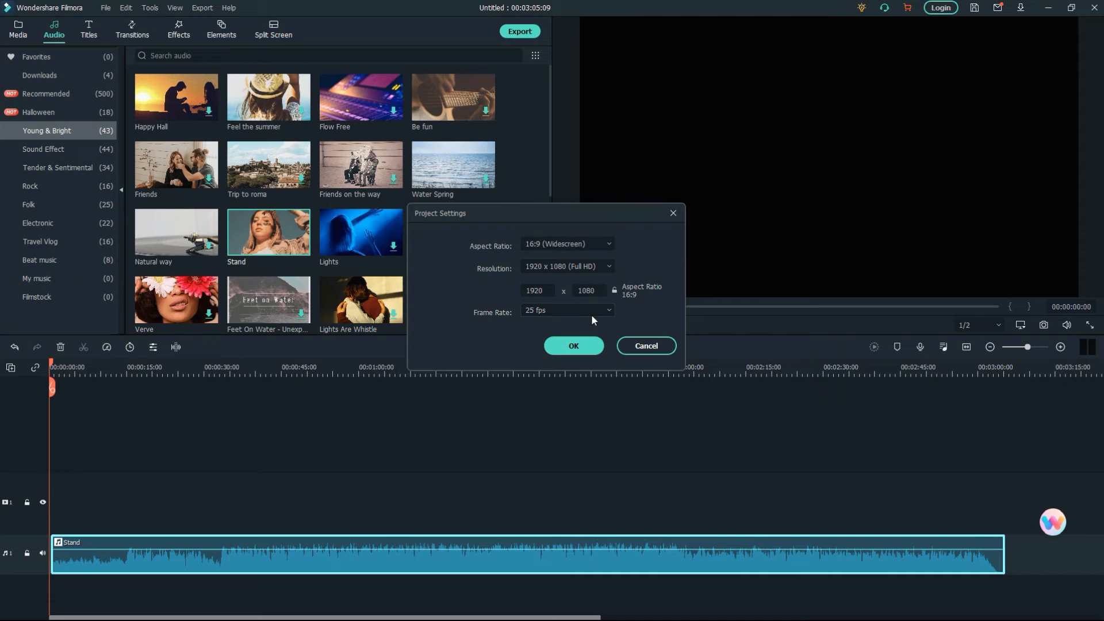
{"action": "left_click", "coordinate": [608, 311]}
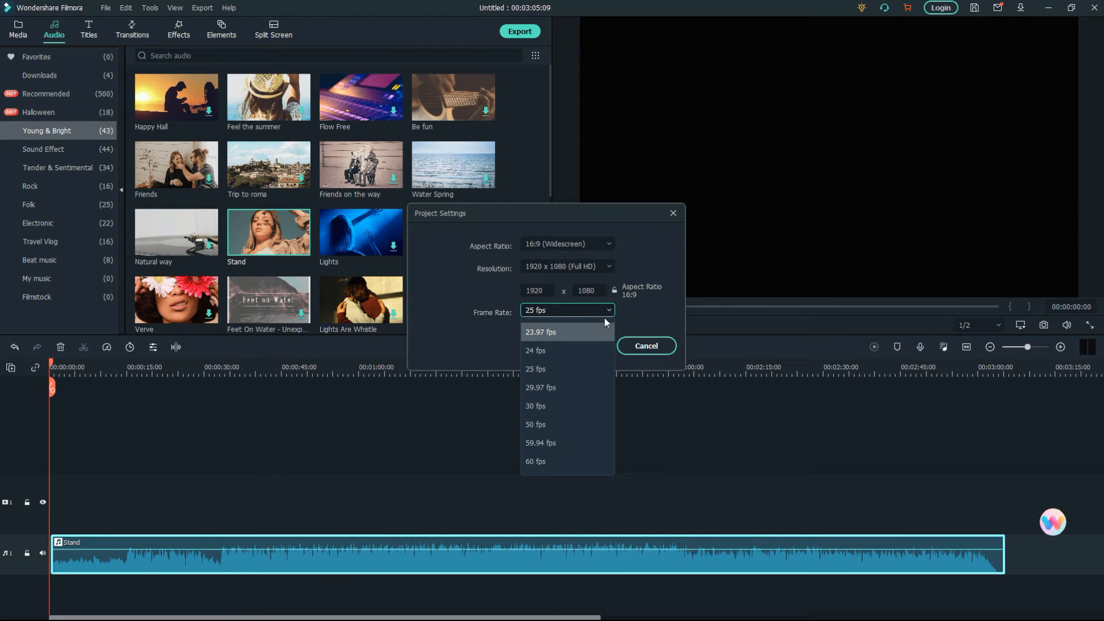
{"action": "left_click", "coordinate": [630, 315]}
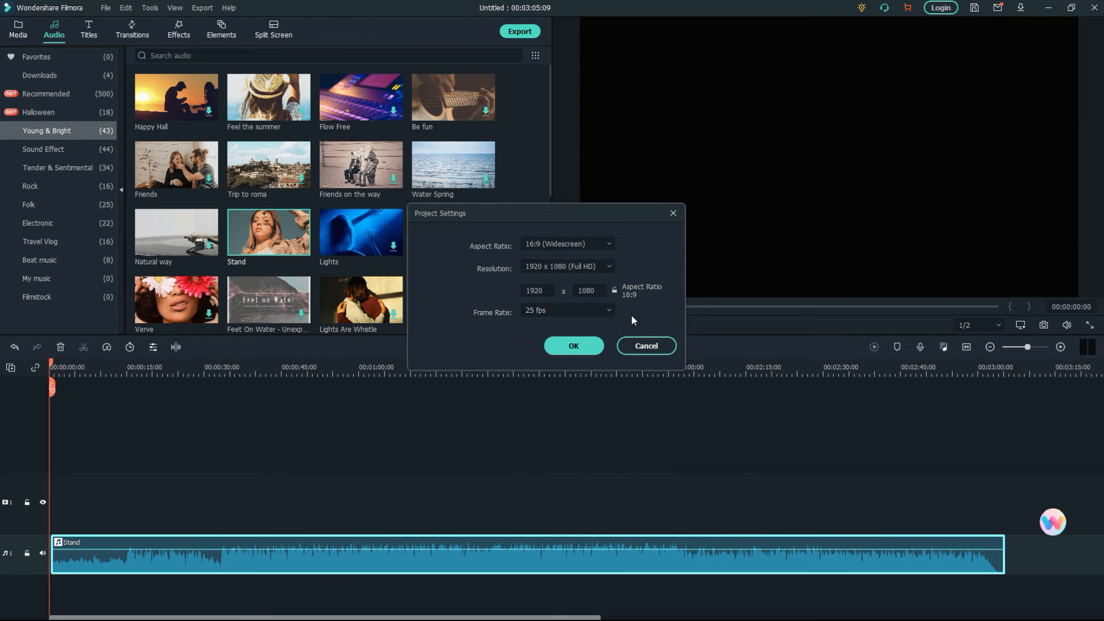
{"action": "left_click", "coordinate": [673, 214]}
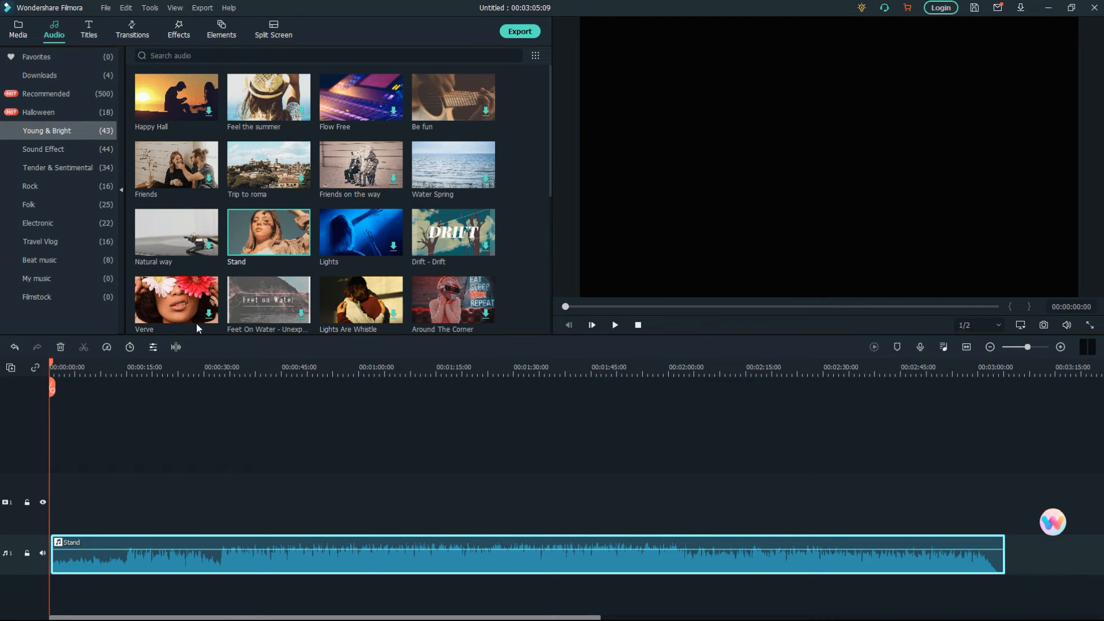
Preview the Travel 05 sample video and place it at the start of the video track.
{"action": "left_click", "coordinate": [19, 29]}
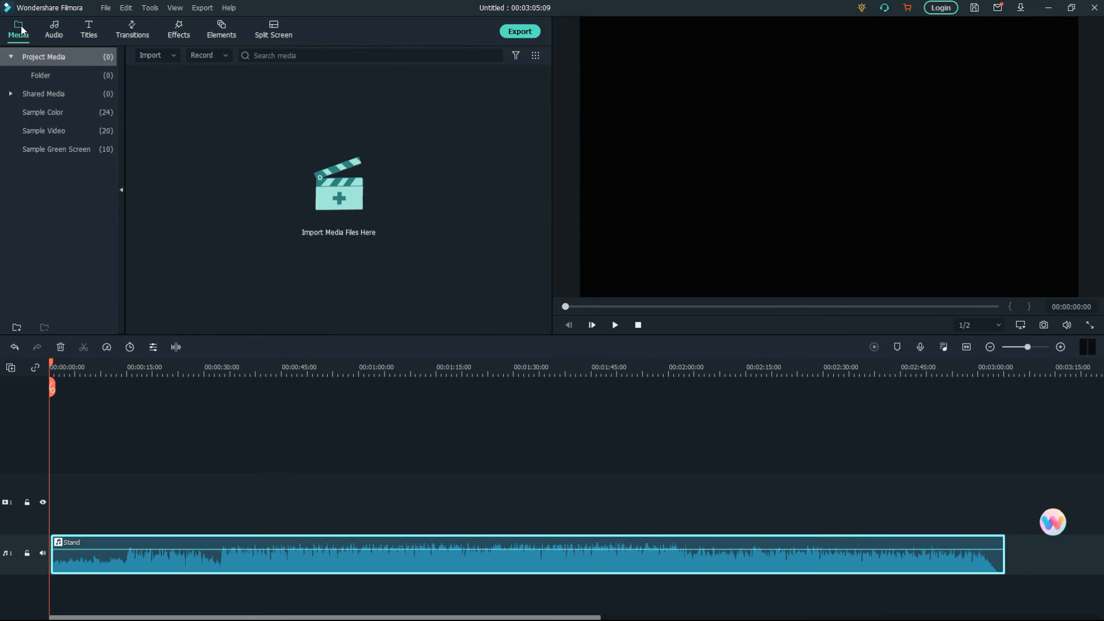
{"action": "left_click", "coordinate": [40, 132]}
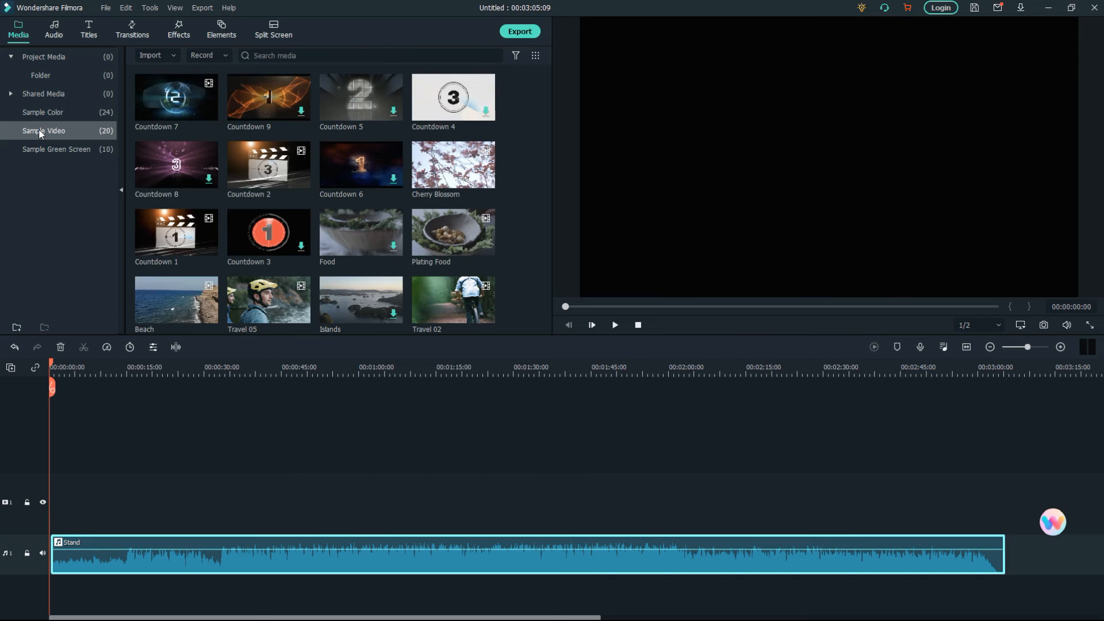
{"action": "scroll", "coordinate": [345, 230], "scroll_direction": "down", "scroll_amount": 2}
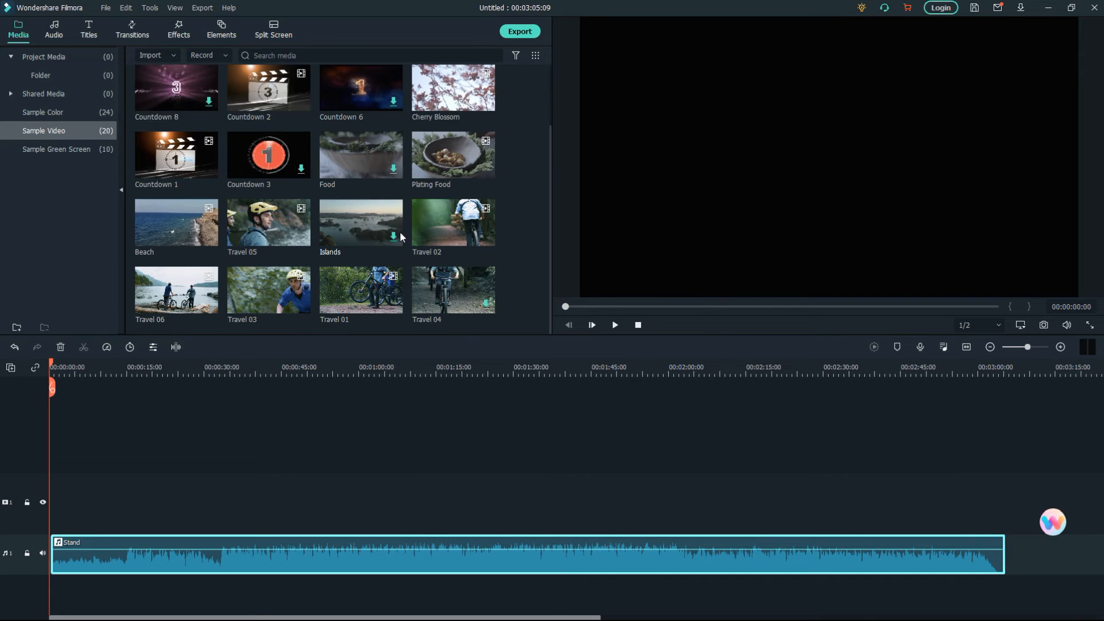
{"action": "double_click", "coordinate": [288, 225]}
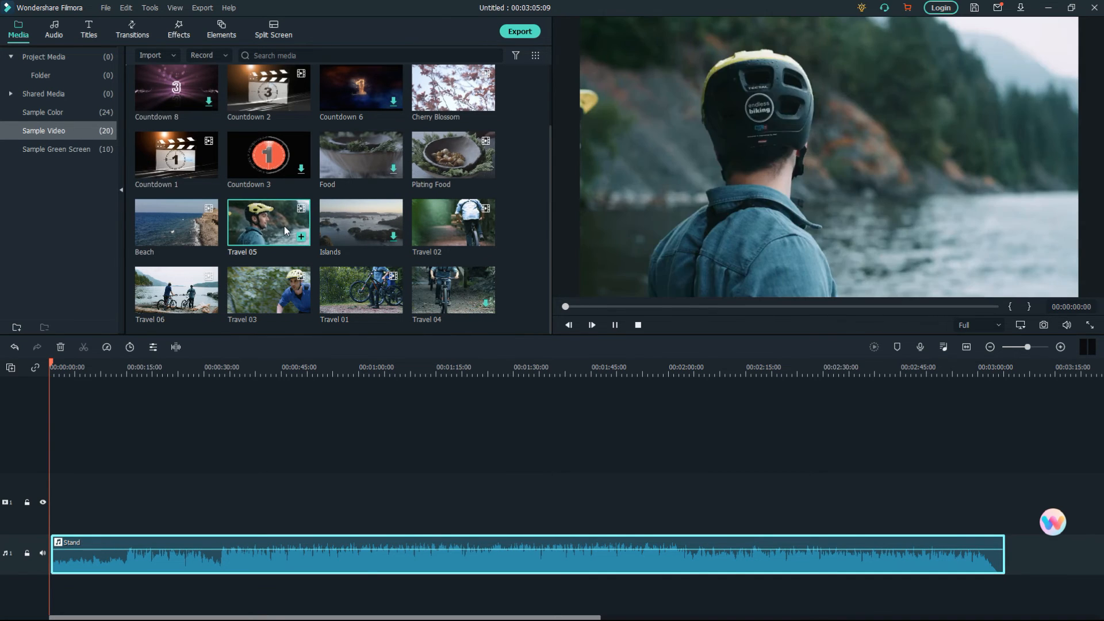
{"action": "left_click_drag", "start_coordinate": [283, 226], "coordinate": [58, 499]}
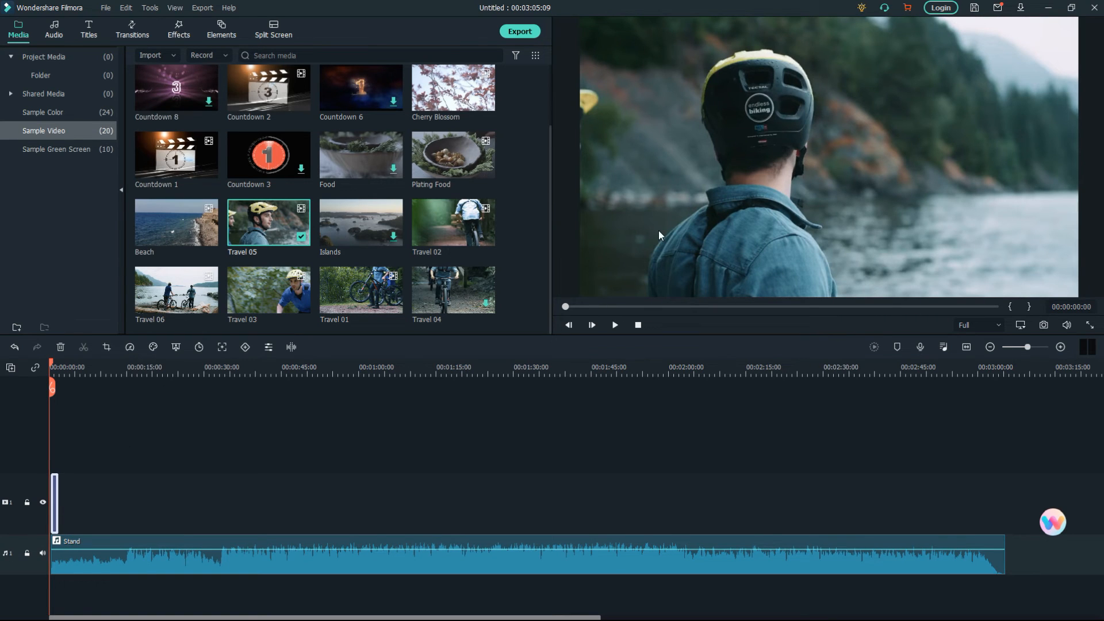
Capture a snapshot of the current preview frame and place it directly after the Travel 05 clip on the video track.
{"action": "left_click", "coordinate": [1043, 329]}
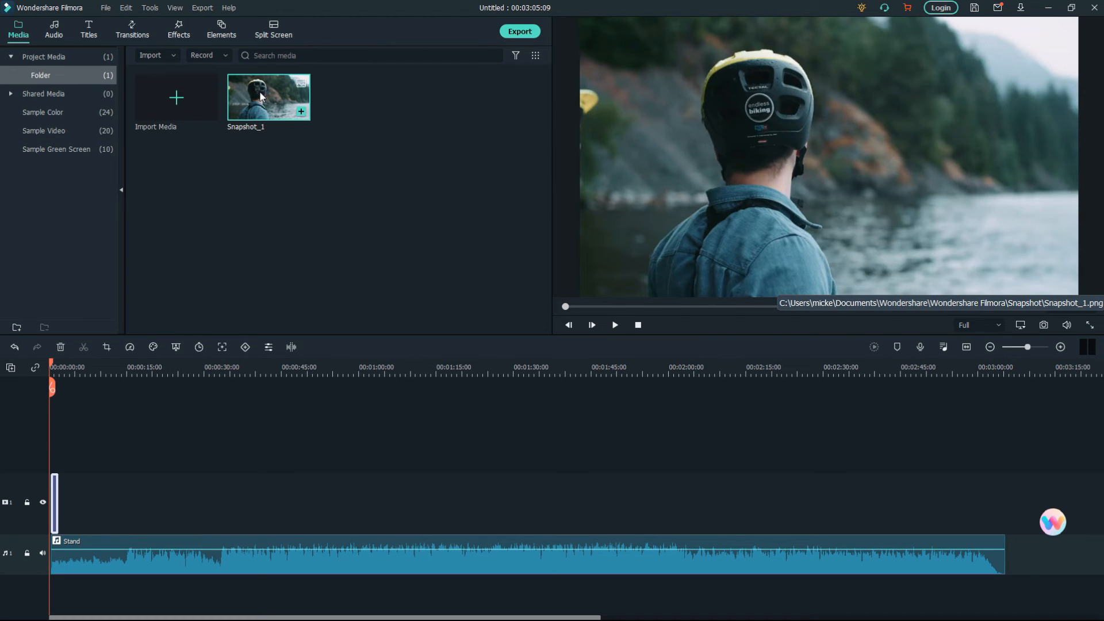
{"action": "left_click_drag", "start_coordinate": [261, 100], "coordinate": [68, 492]}
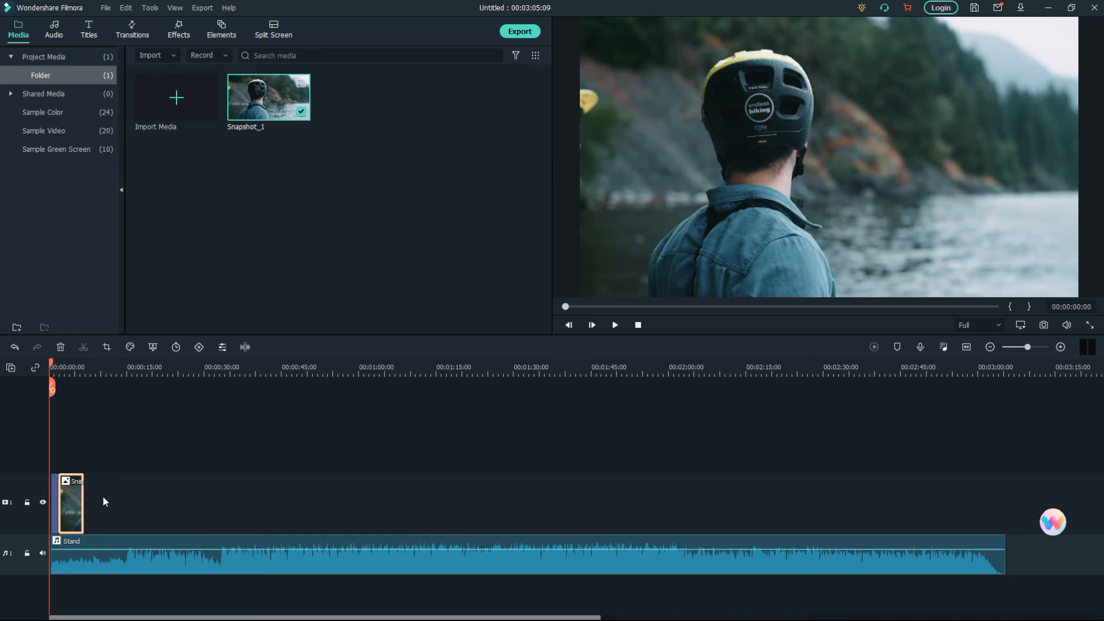
Delete the snapshot image and the Travel 05 clip from the video track.
{"action": "key", "text": "Delete"}
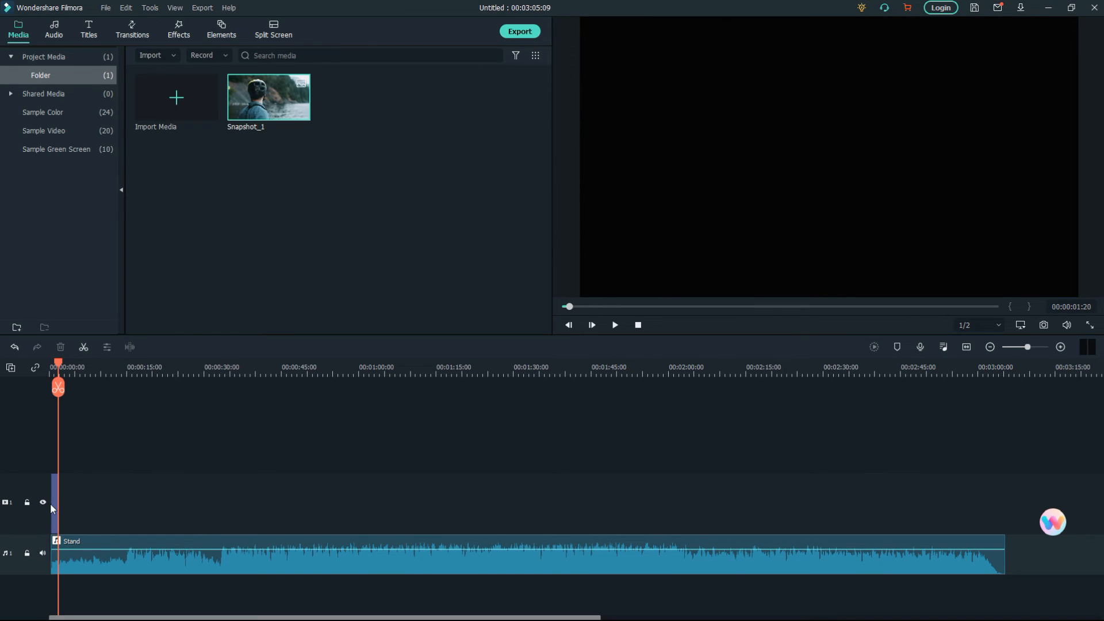
{"action": "left_click", "coordinate": [55, 499]}
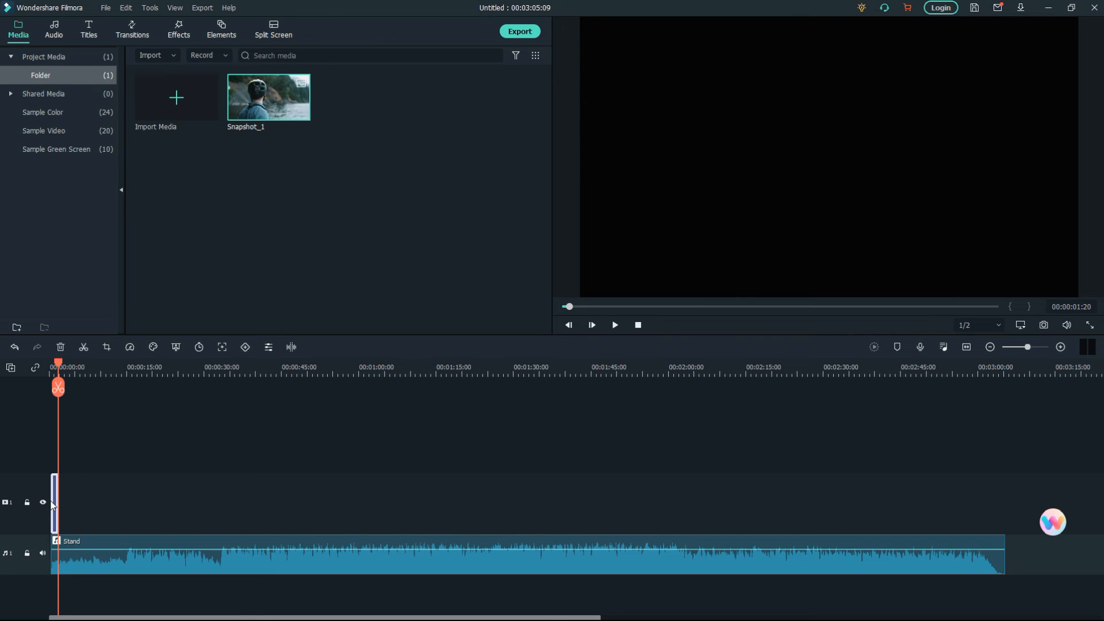
{"action": "key", "text": "Delete"}
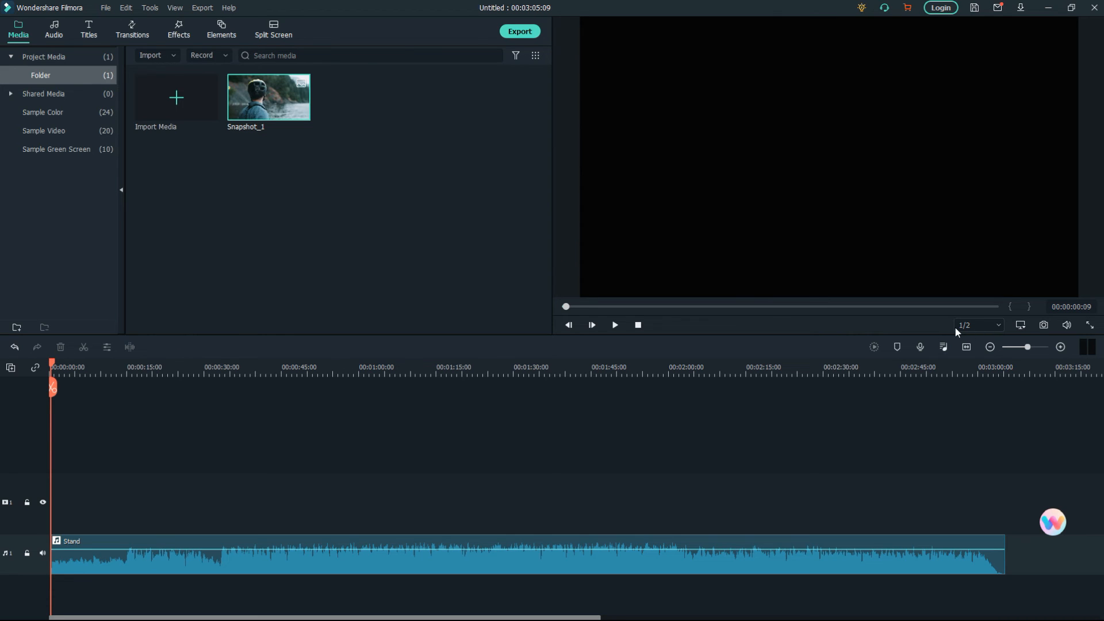
View the available preview playback quality options, from Full to 1/16, without choosing another one.
{"action": "left_click", "coordinate": [999, 326]}
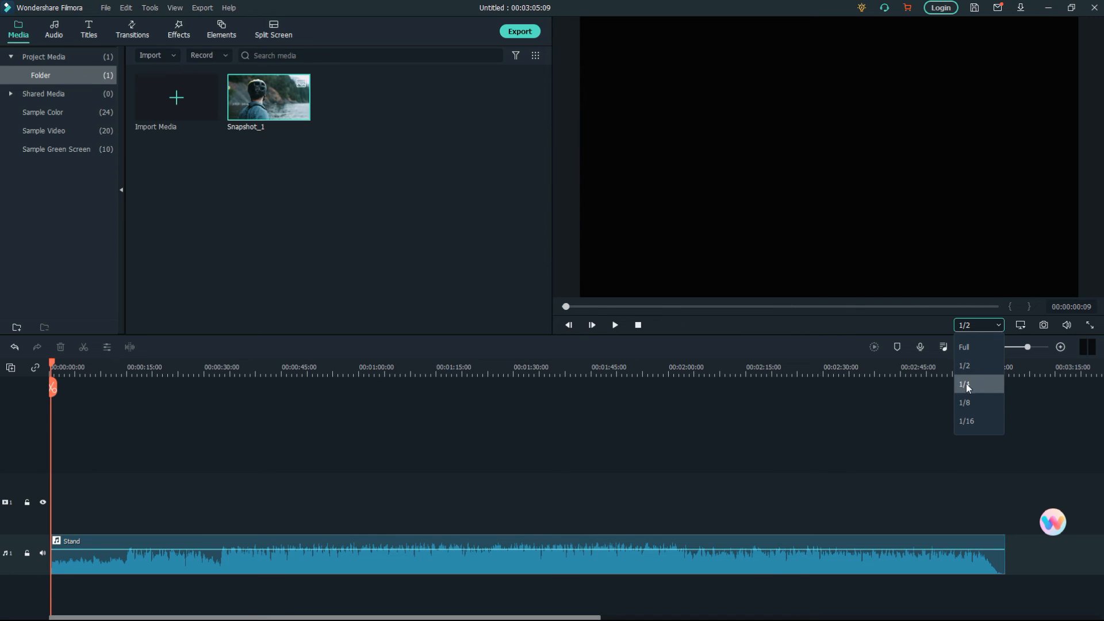
{"action": "left_click", "coordinate": [891, 415]}
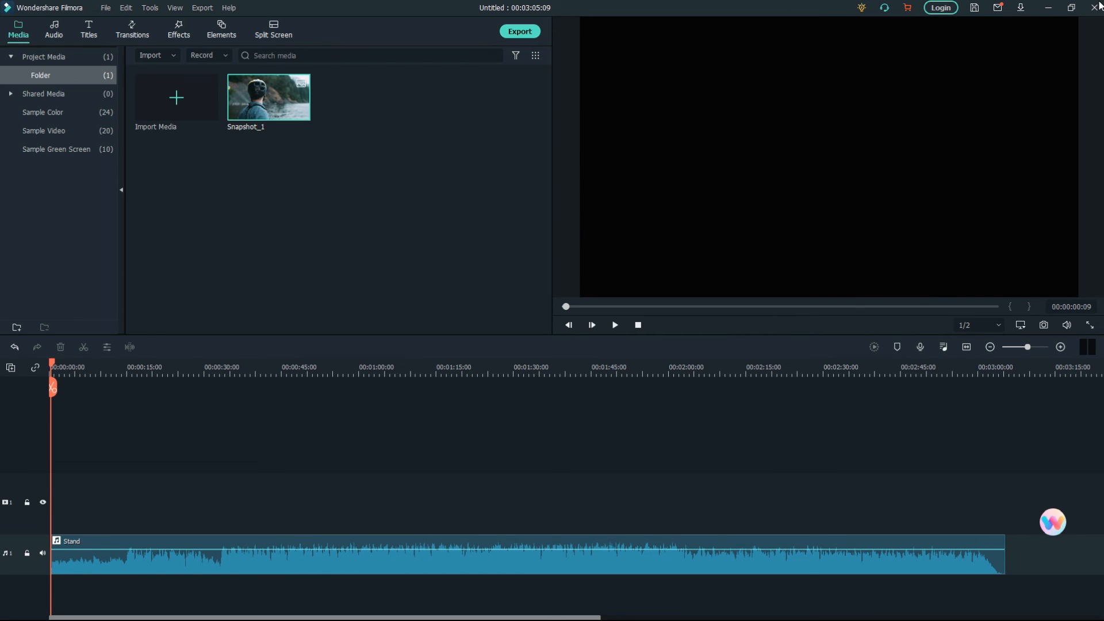
{"action": "left_click", "coordinate": [1071, 7]}
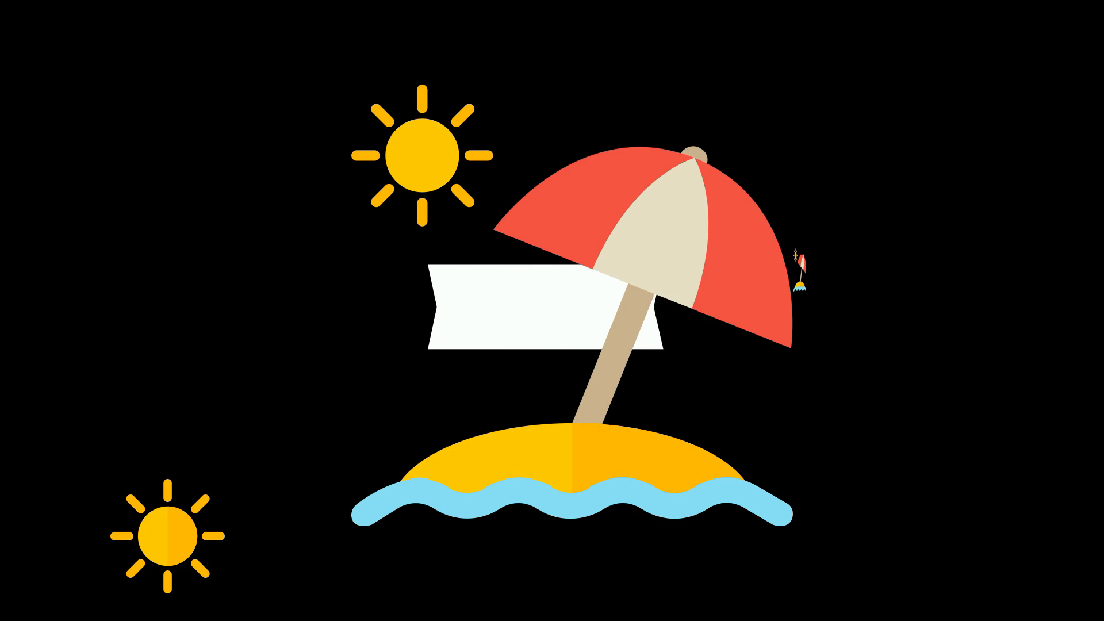